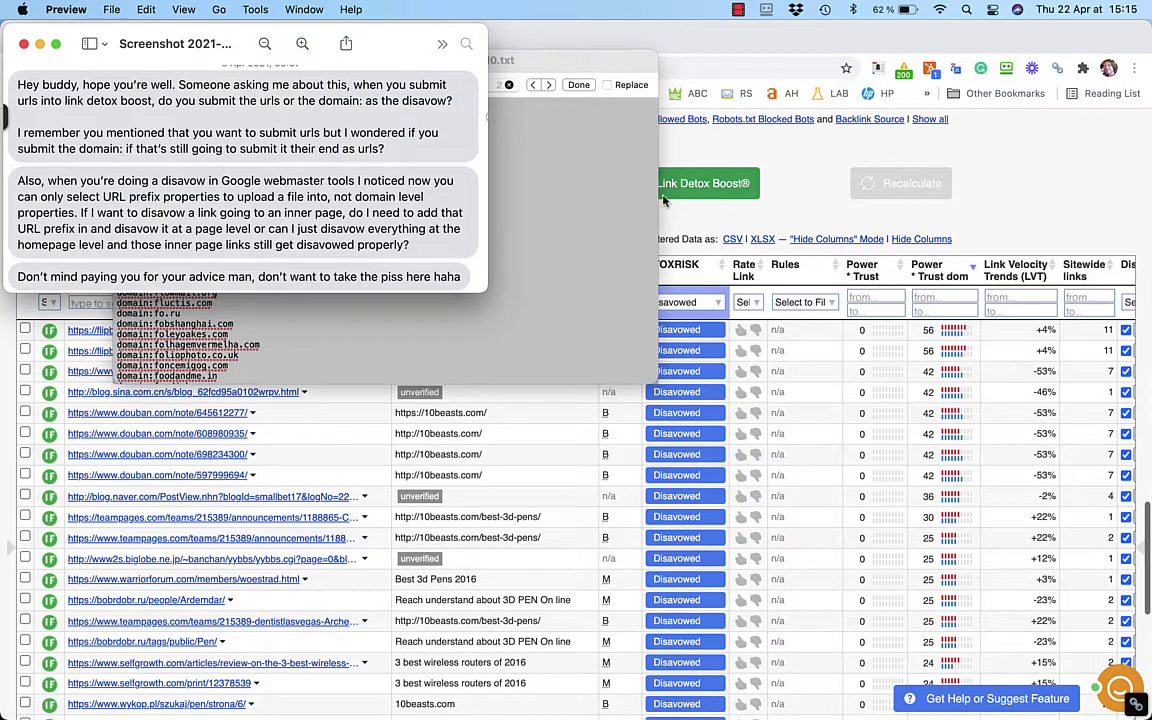
- Bring the disavow text file forward, browse its domain entries and find the "flipboard" entry
click(510, 194)
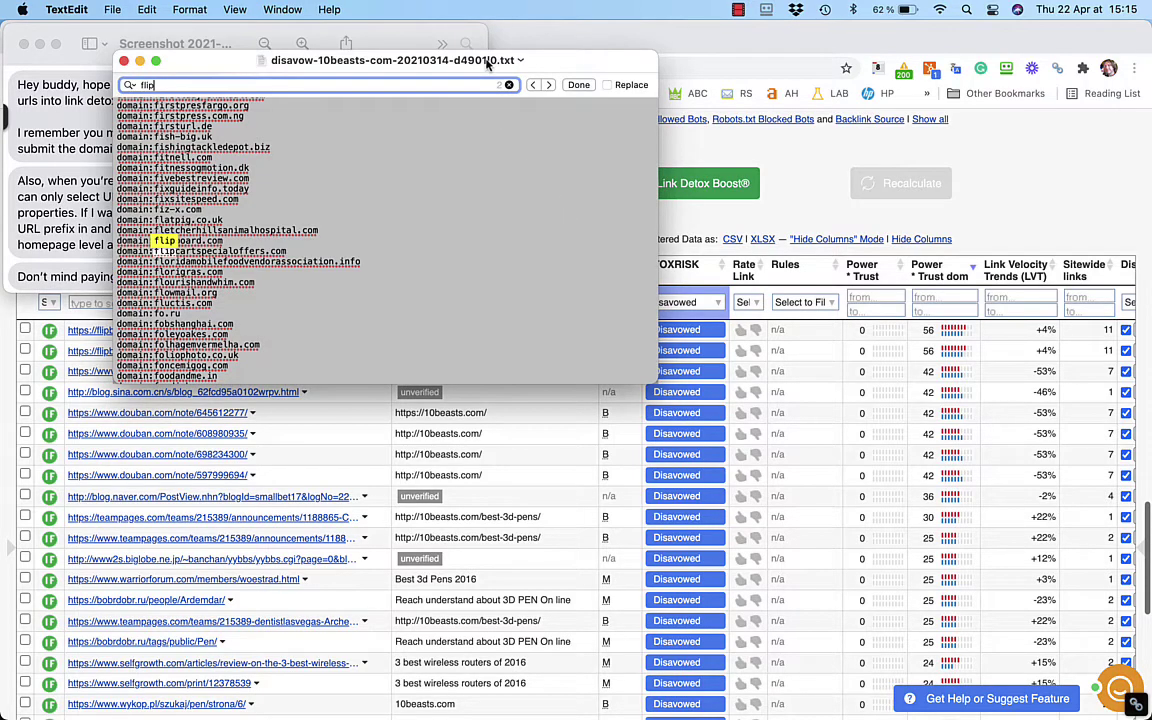
drag(486, 63, 783, 105)
scroll(697, 222, down, 10)
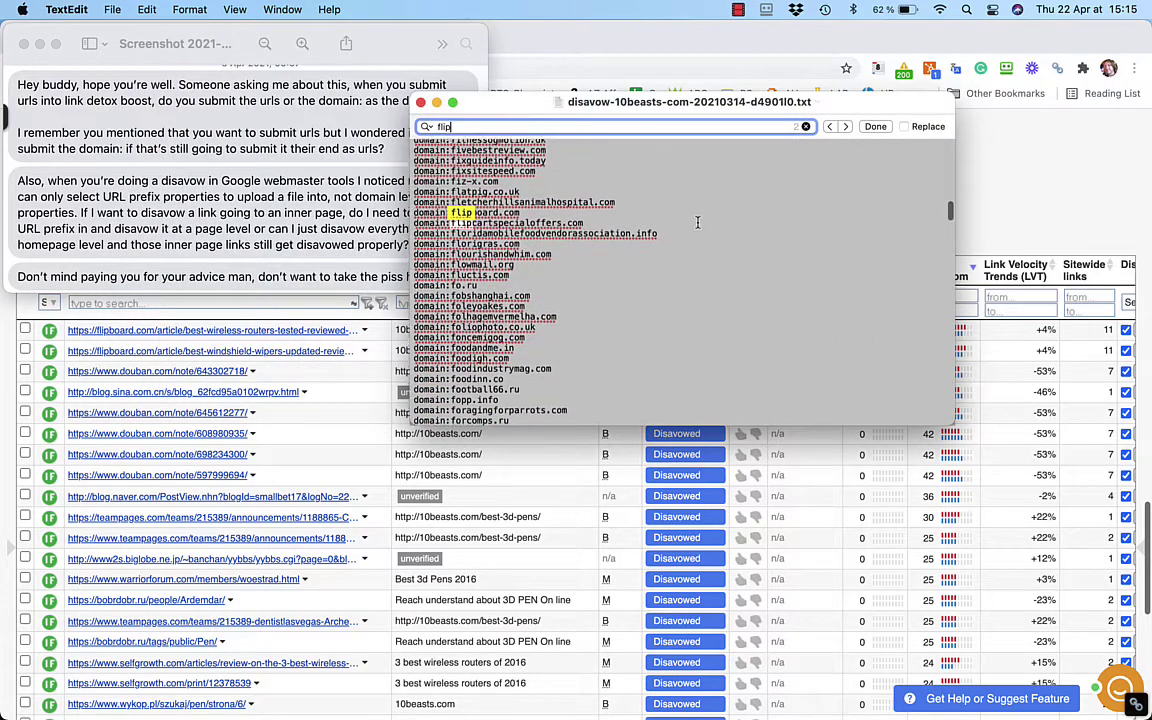
scroll(697, 222, up, 10)
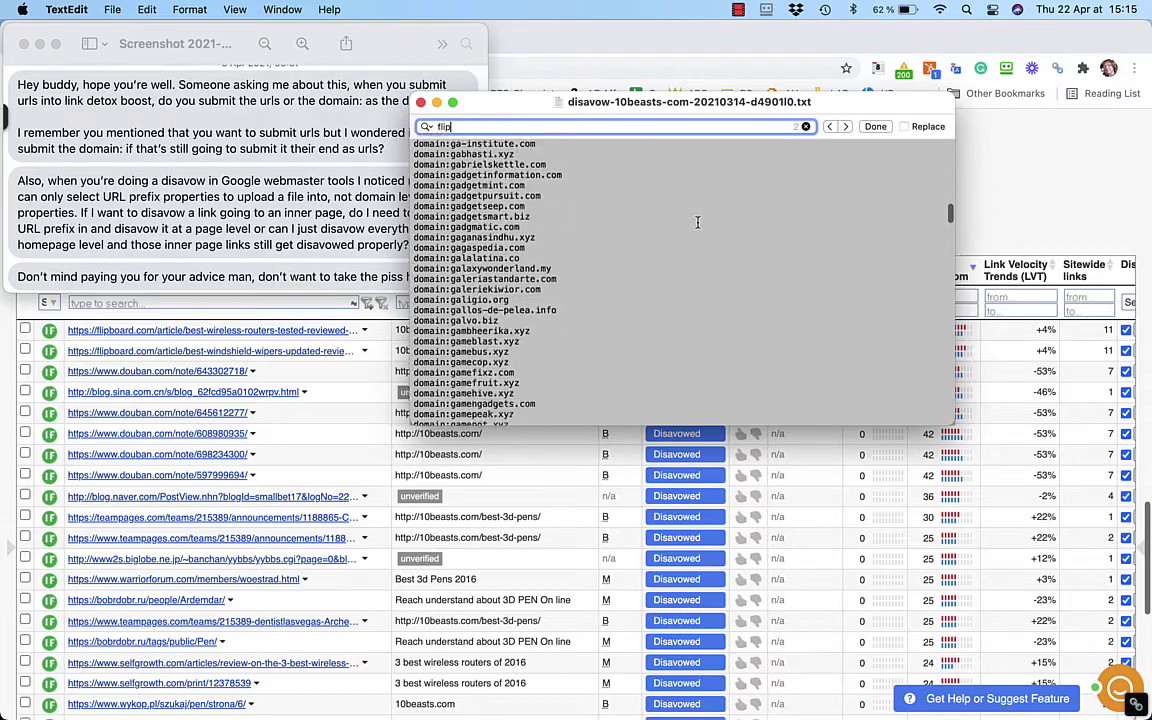
scroll(697, 222, down, 15)
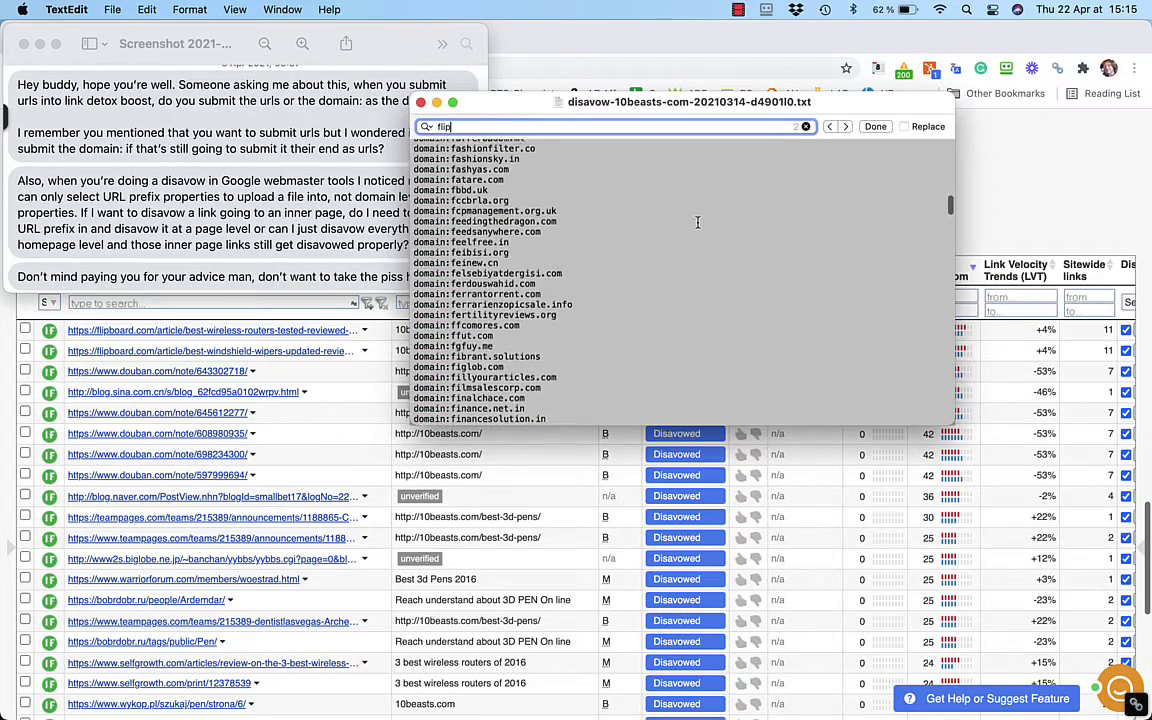
scroll(697, 222, down, 15)
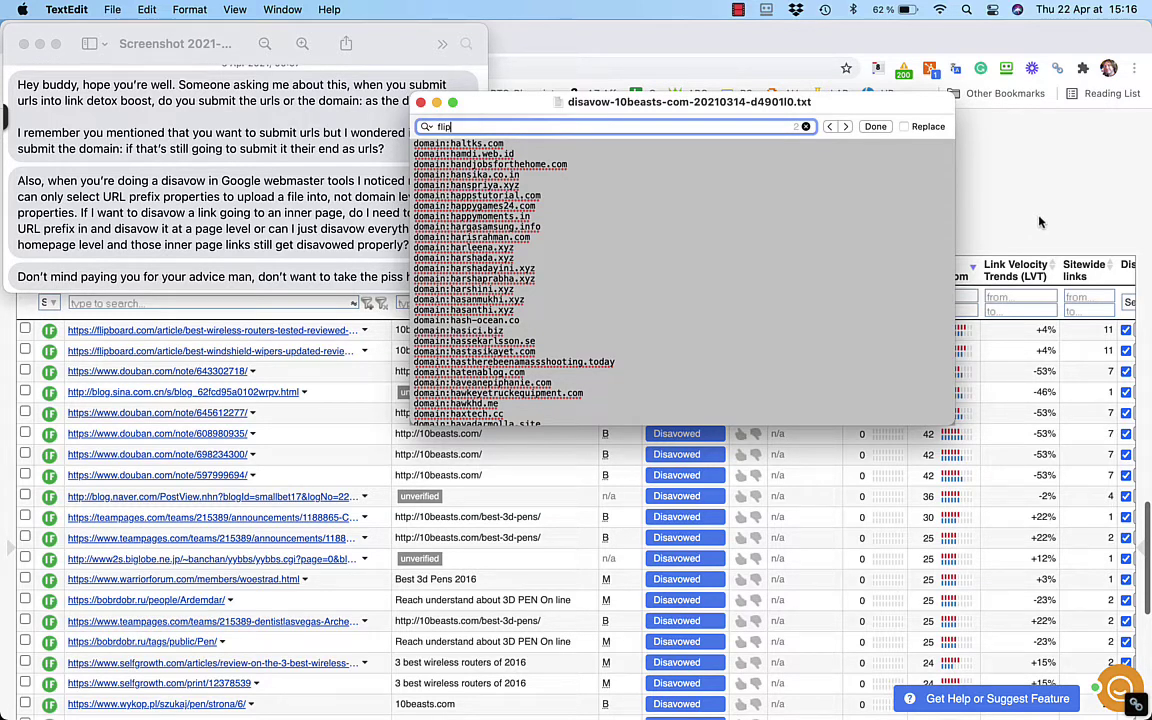
text(board)
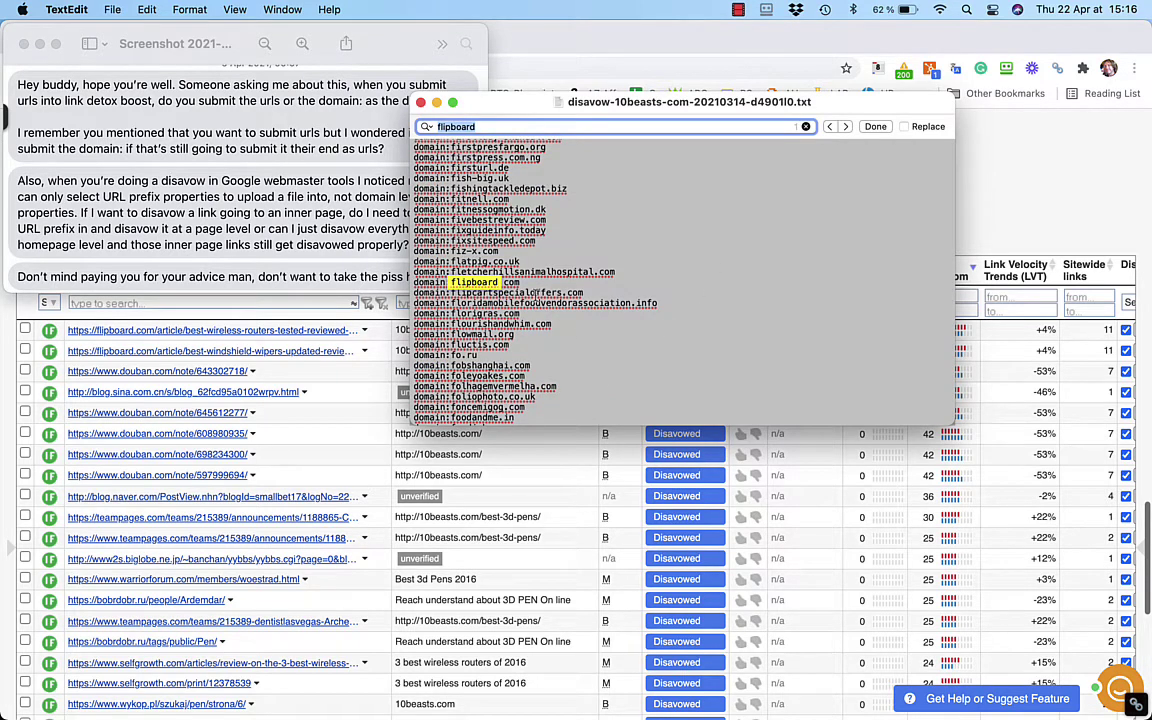
click(539, 288)
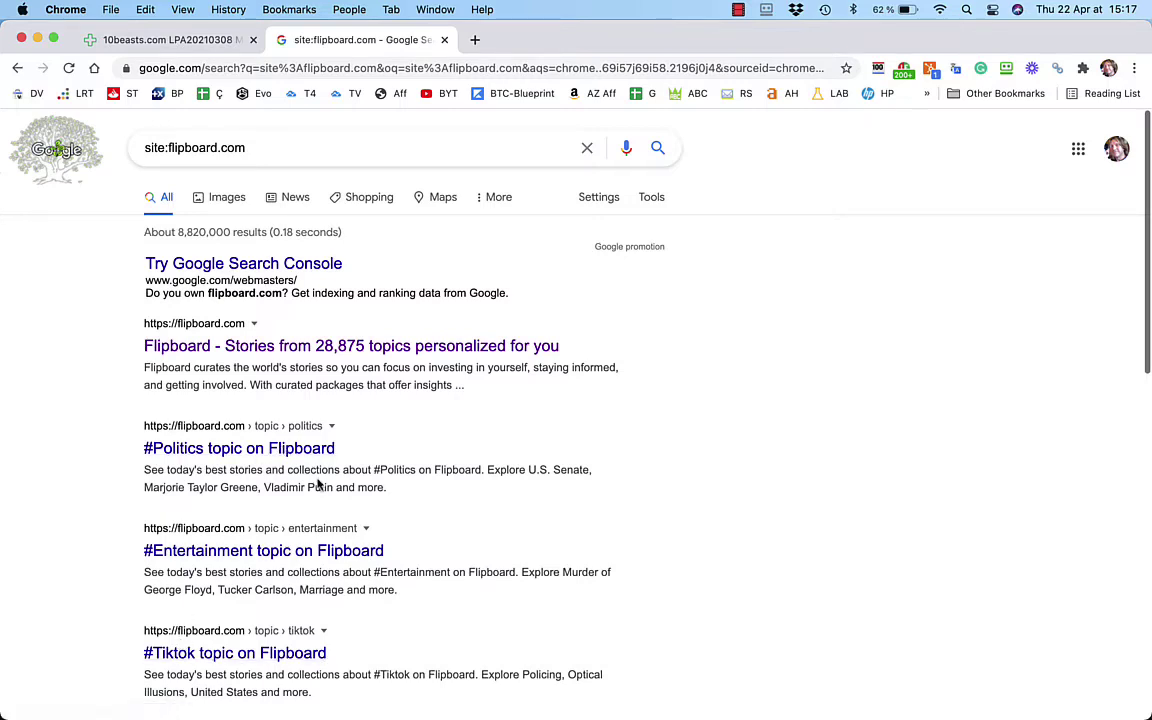
- Return to the 10beasts.com link report and filter the From URL column by "flip"
mouse_move(340, 683)
click(100, 40)
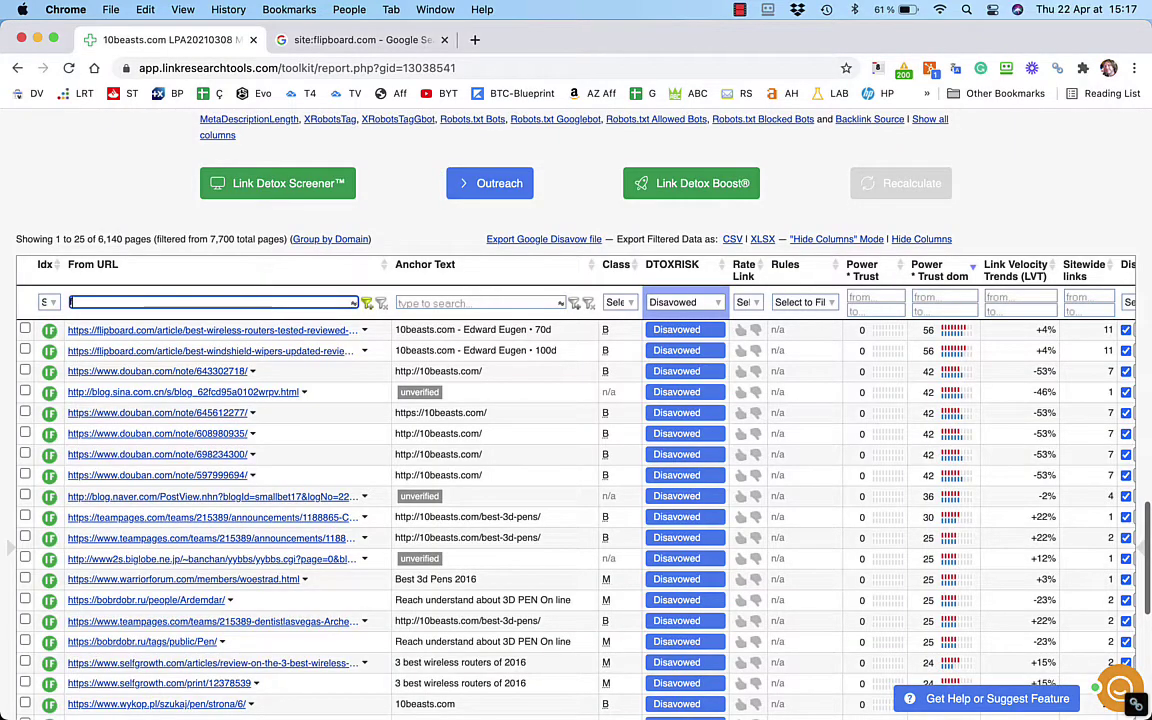
text(flip)
key(Return)
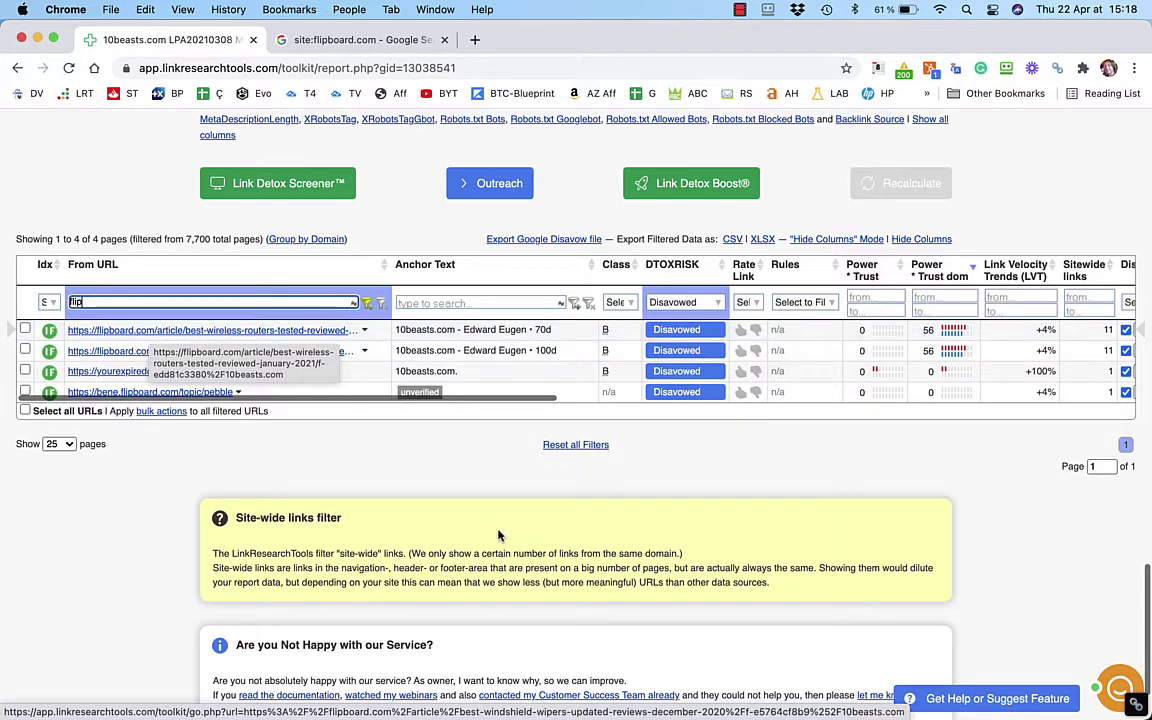
- Reset all filters in the link report, then filter DTOXRISK to show only Disavowed links
click(576, 447)
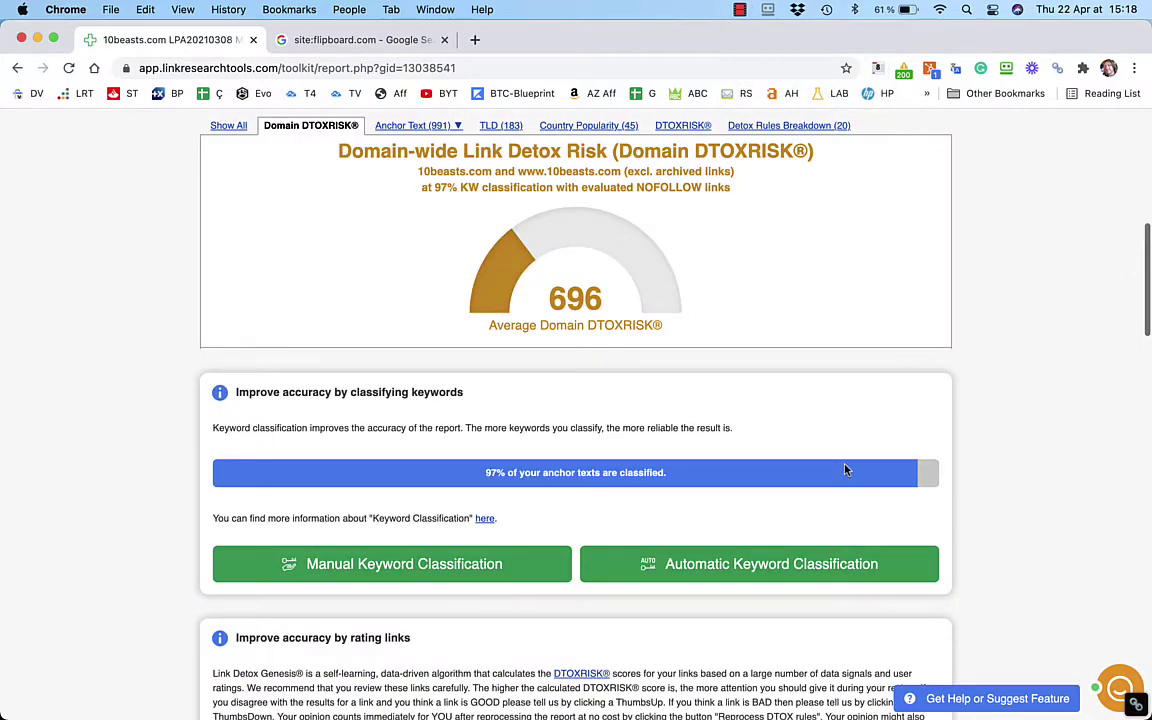
scroll(845, 470, down, 10)
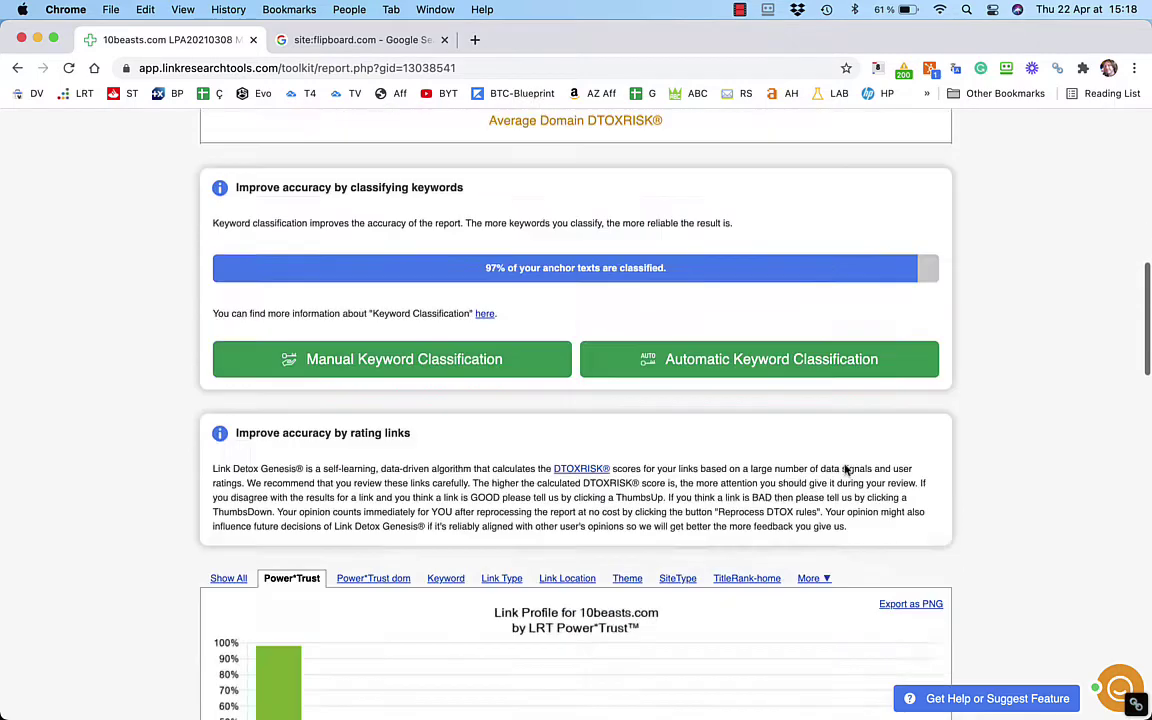
click(540, 245)
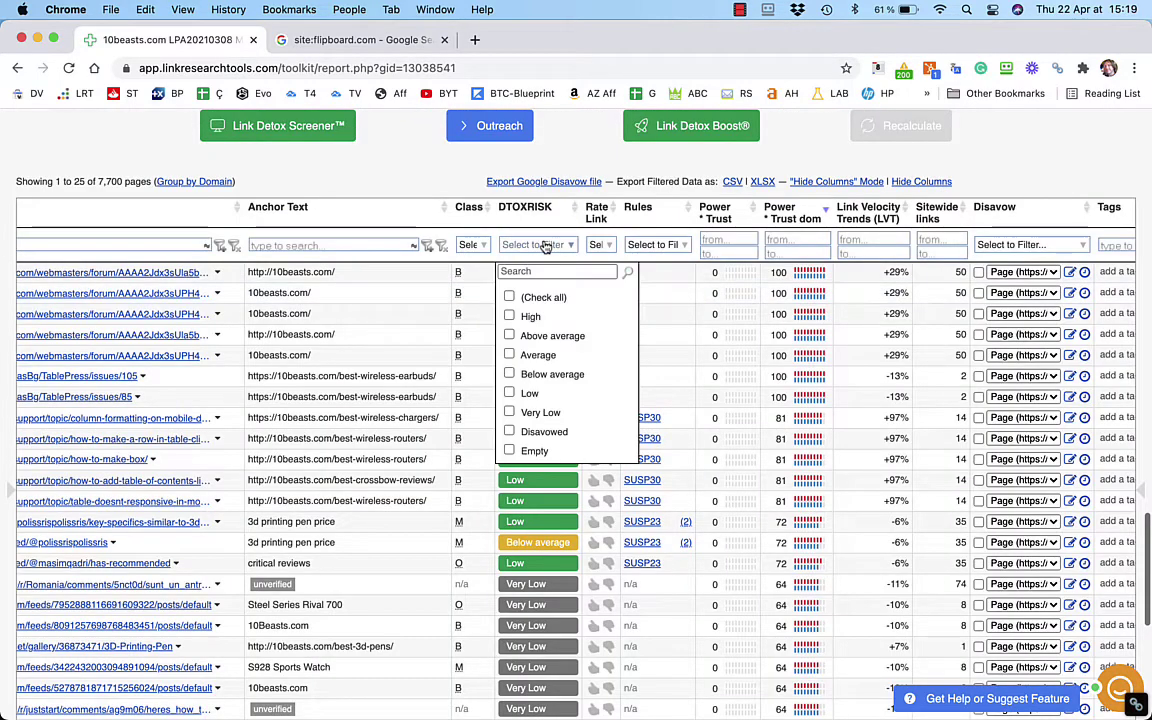
click(509, 431)
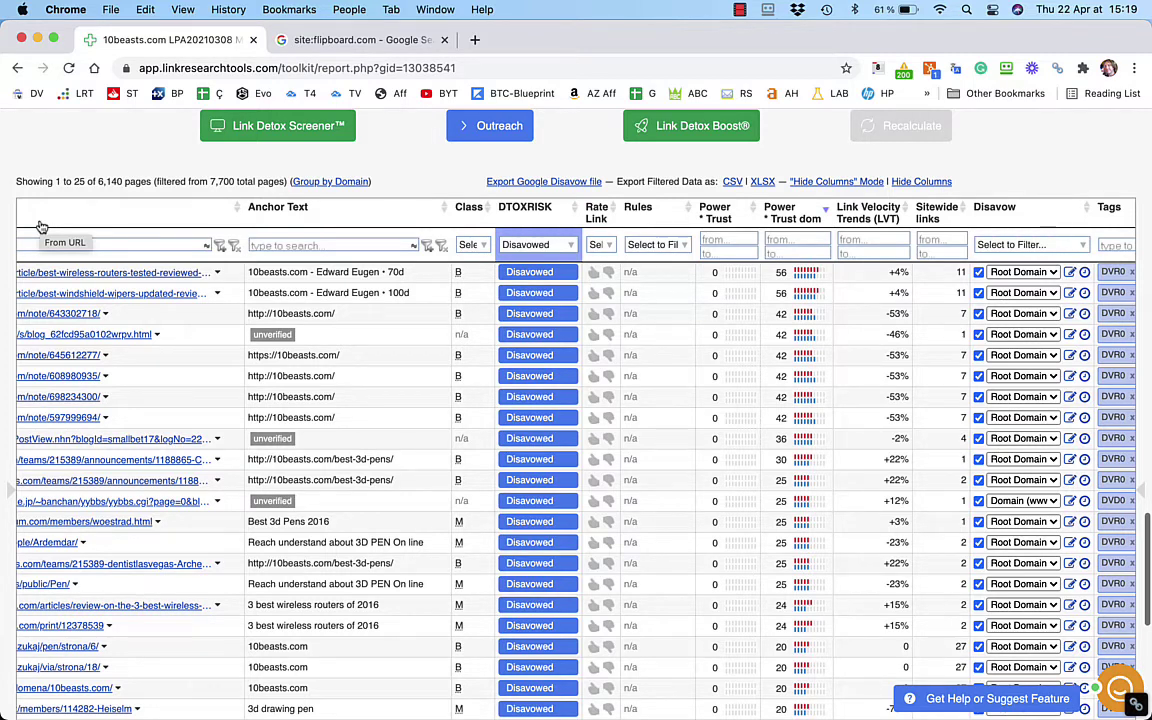
- Enable the hidden HTTP-Code column in the link table and open the stored slice Verified Links Only
scroll(40, 228, up, 5)
click(726, 260)
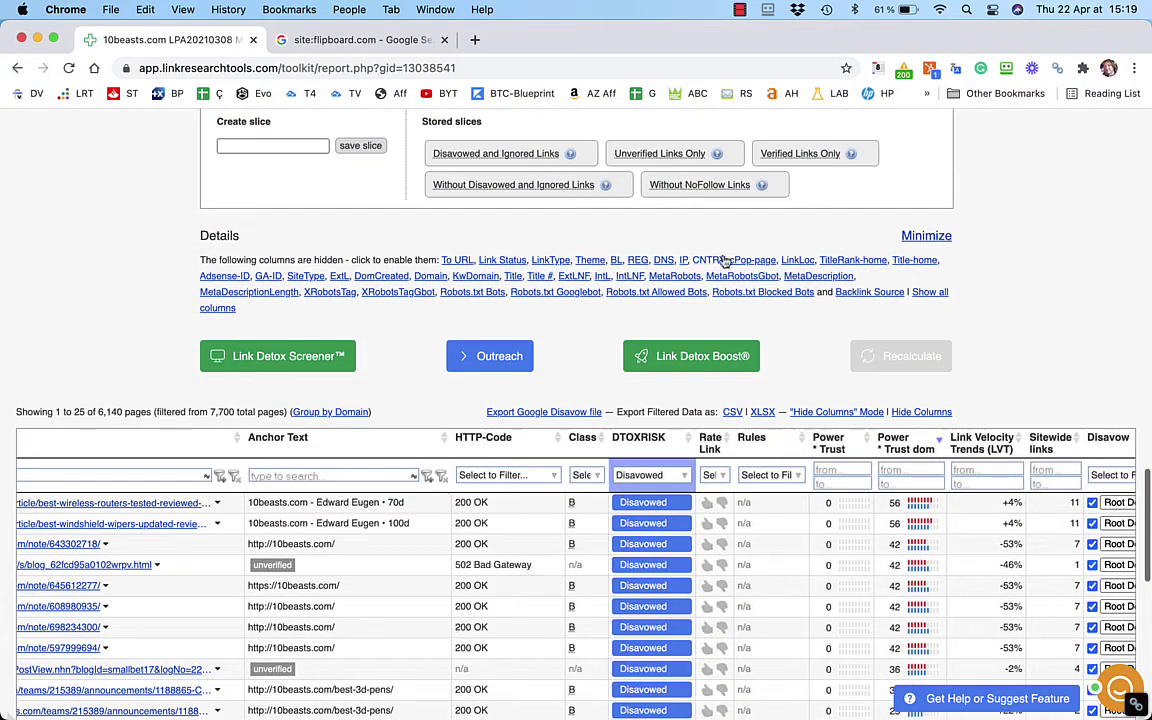
click(799, 154)
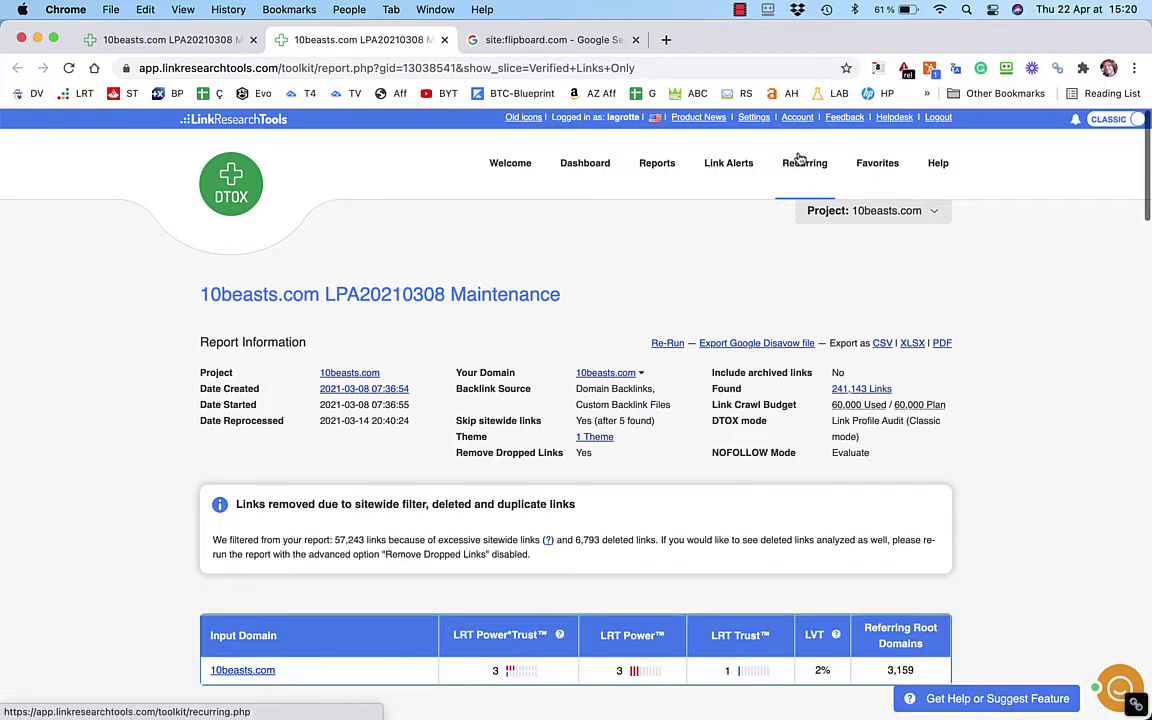
- Filter the DTOXRISK column of the Verified Links Only table to Disavowed
scroll(1047, 520, down, 10)
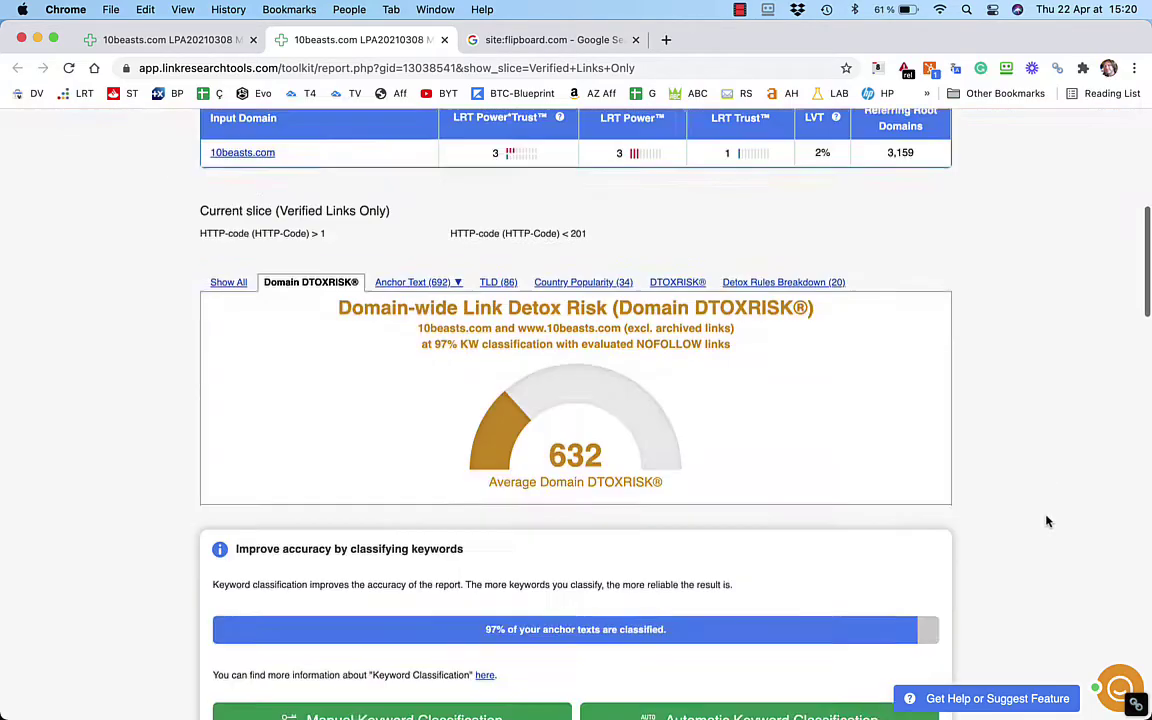
scroll(1047, 520, down, 15)
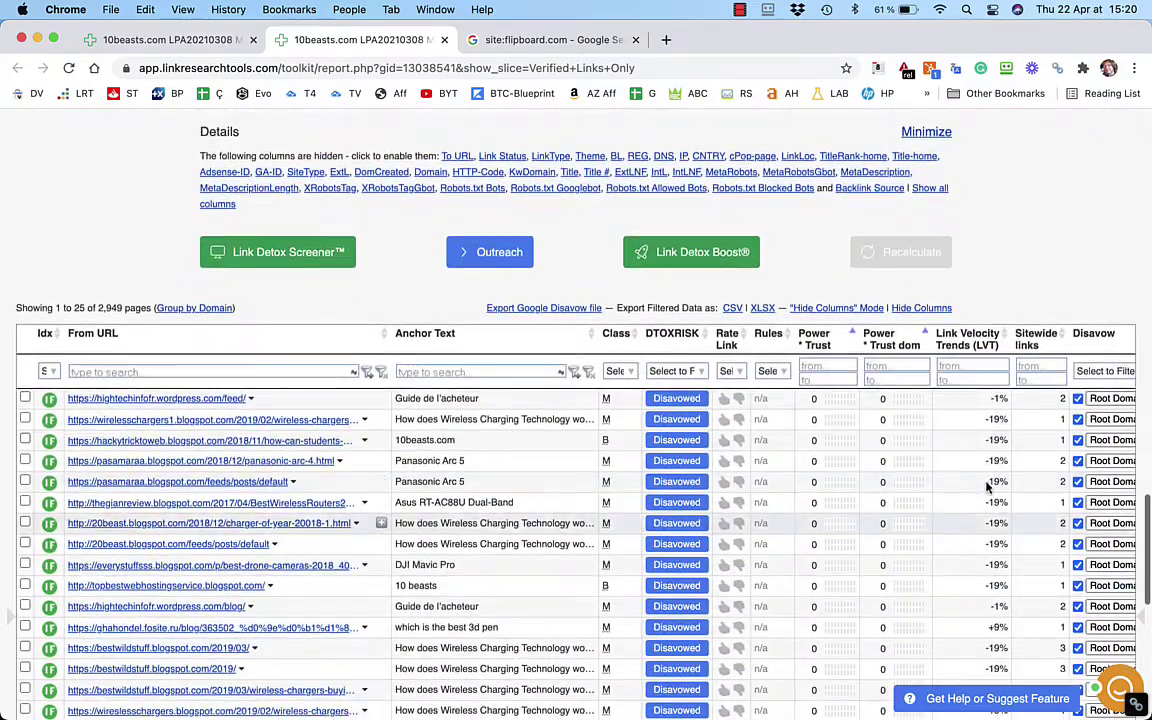
click(731, 371)
click(672, 373)
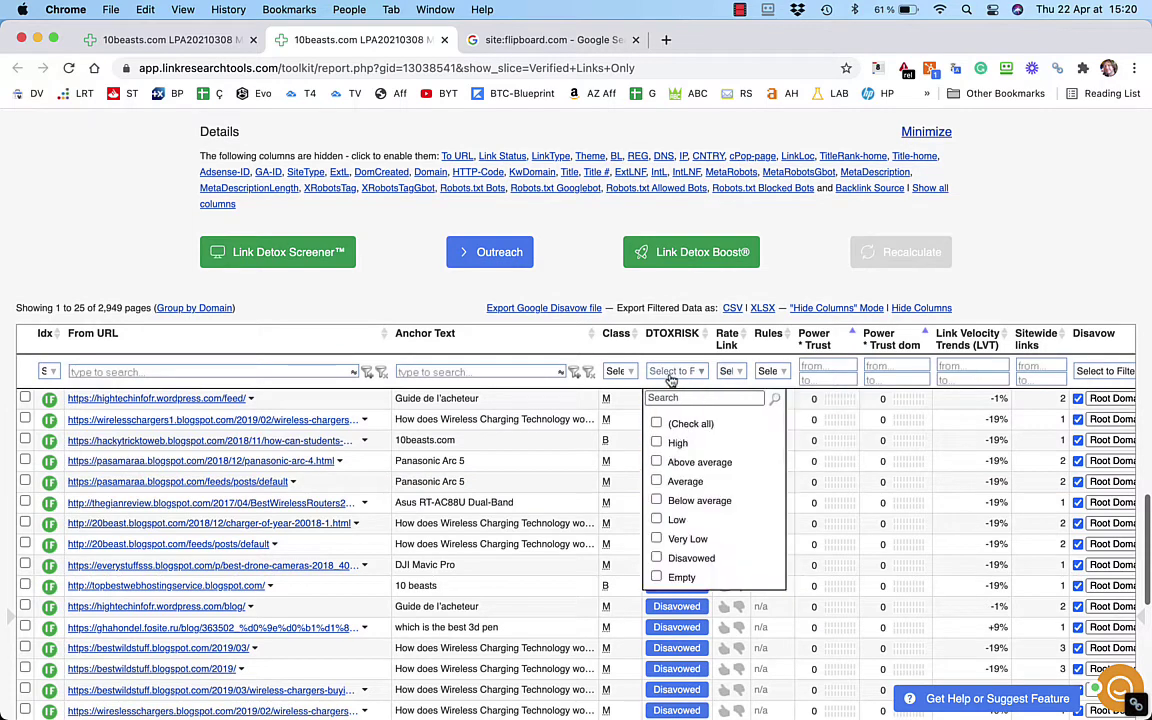
click(656, 558)
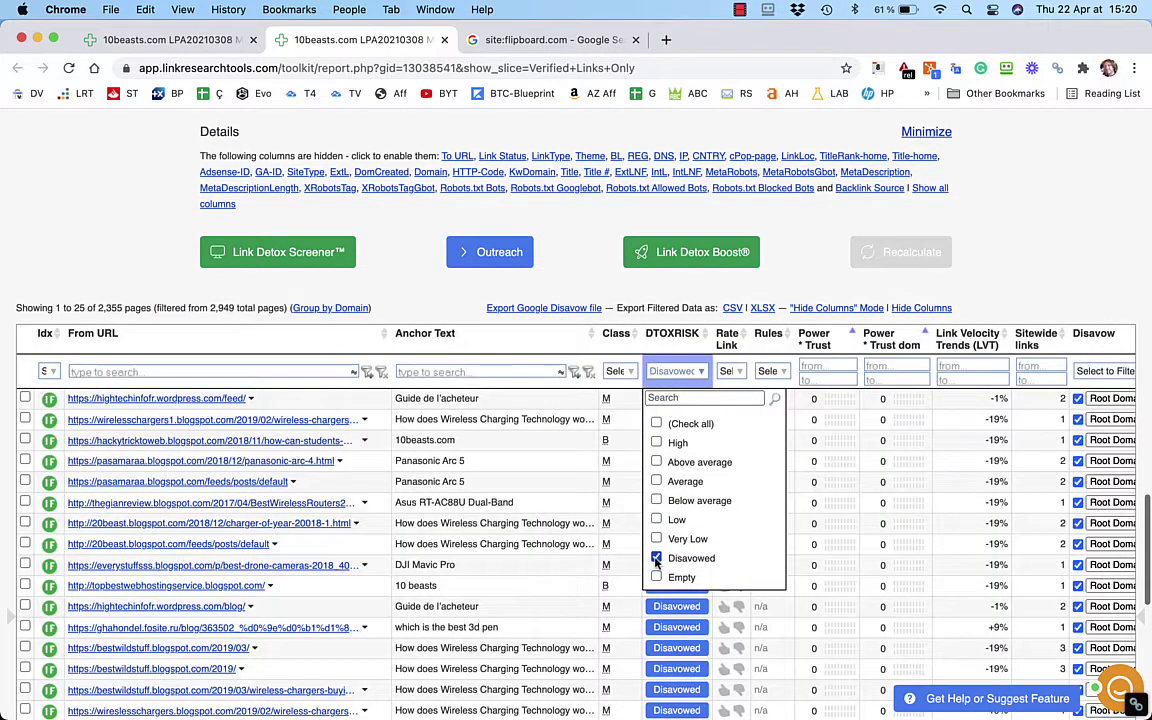
click(452, 474)
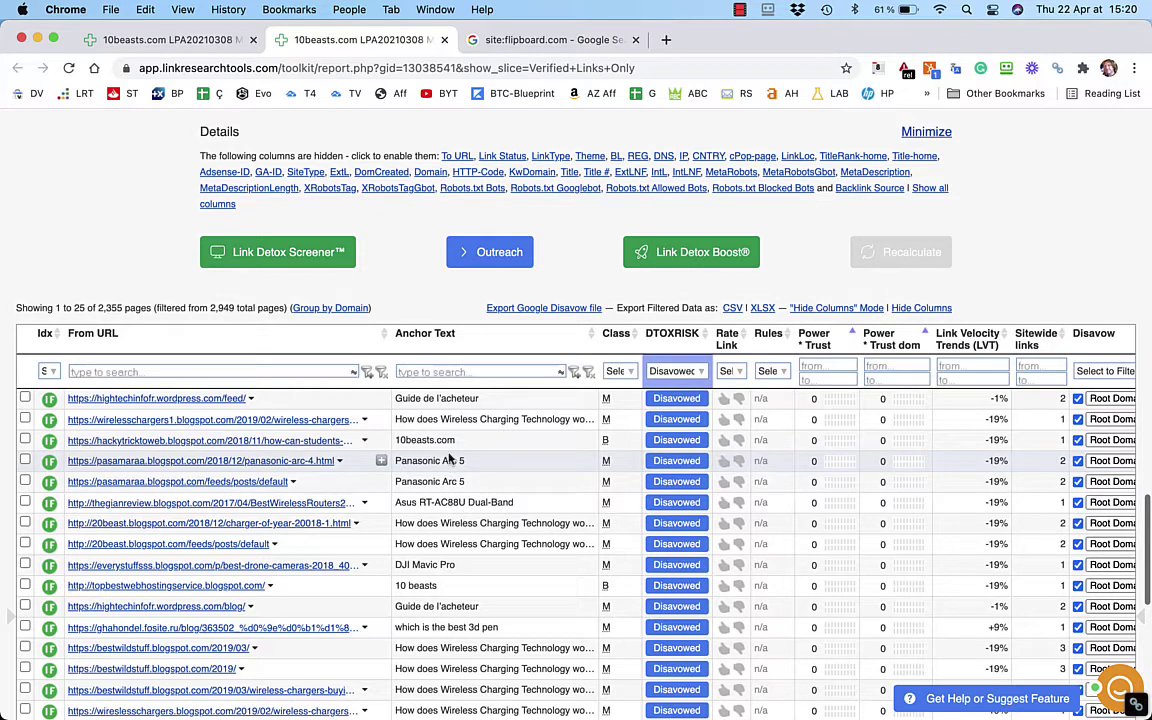
- Export the filtered link data as XLSX, download the file and open it in Excel
click(762, 308)
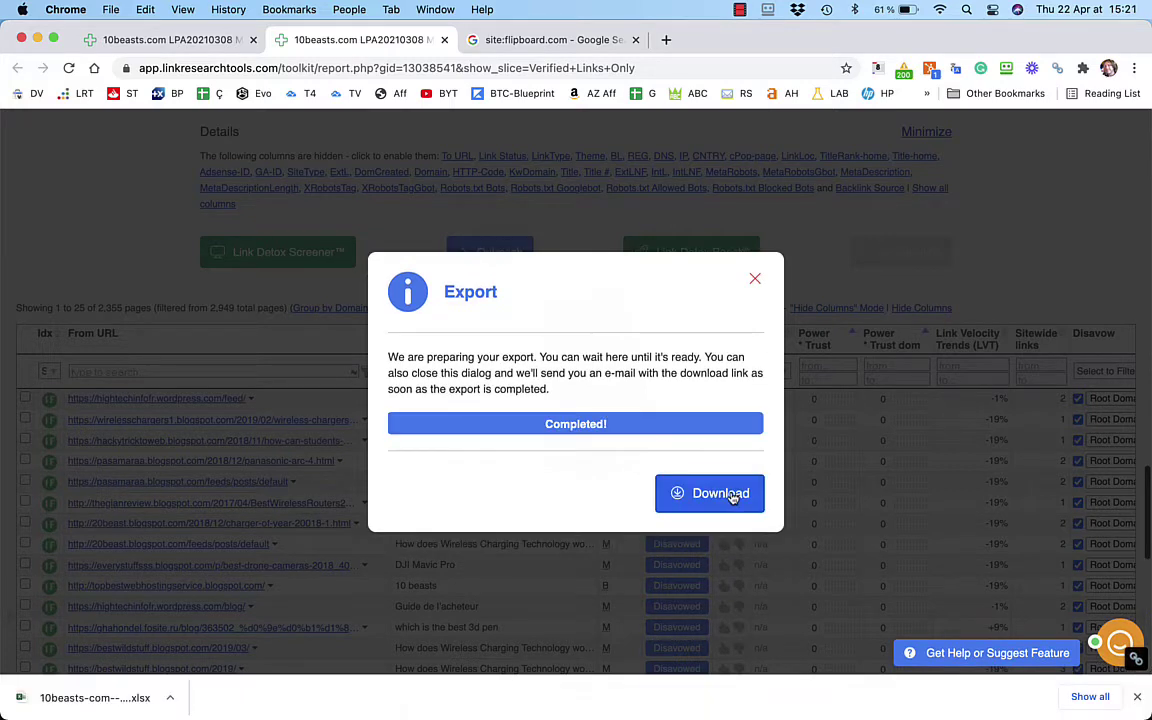
click(730, 494)
click(90, 708)
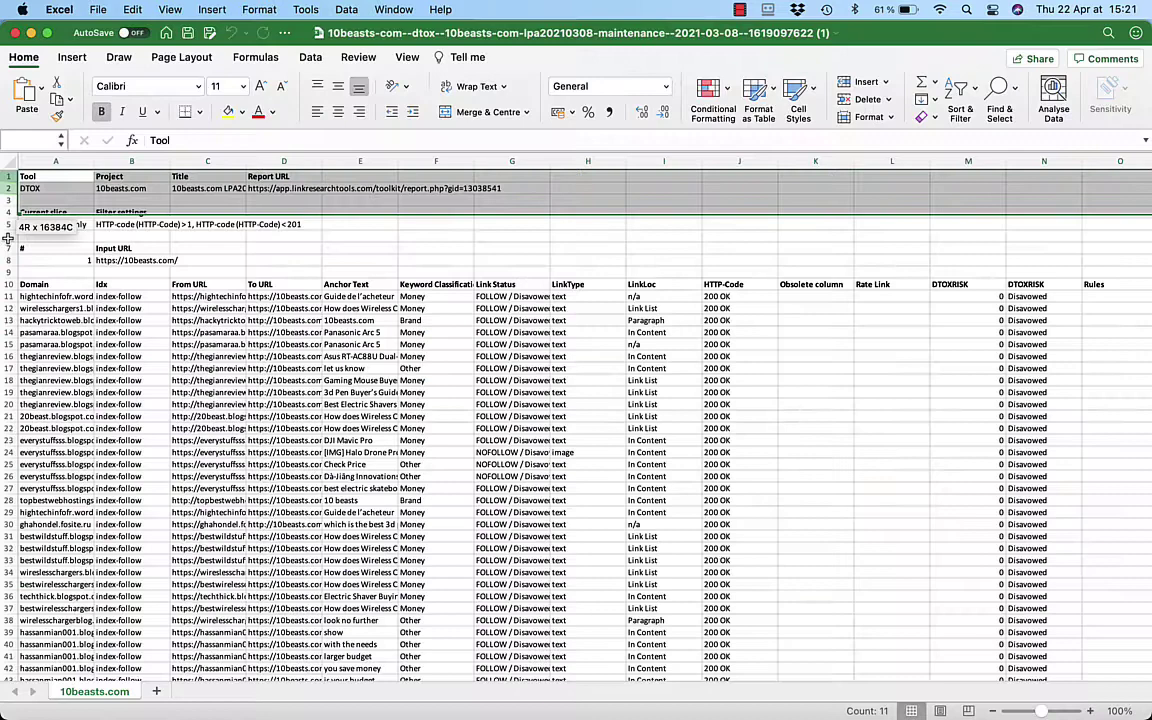
- Delete rows 1 to 10 above the link data and widen column C to show the full From URLs
drag(8, 176, 7, 284)
key(super+minus)
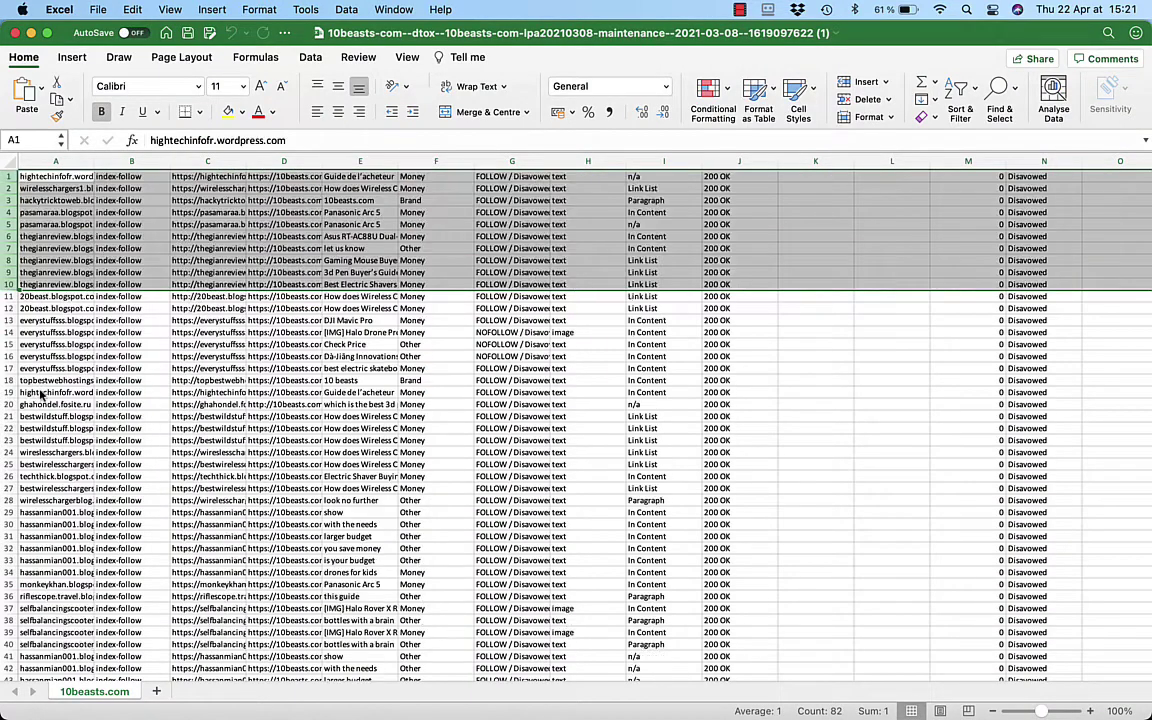
click(207, 177)
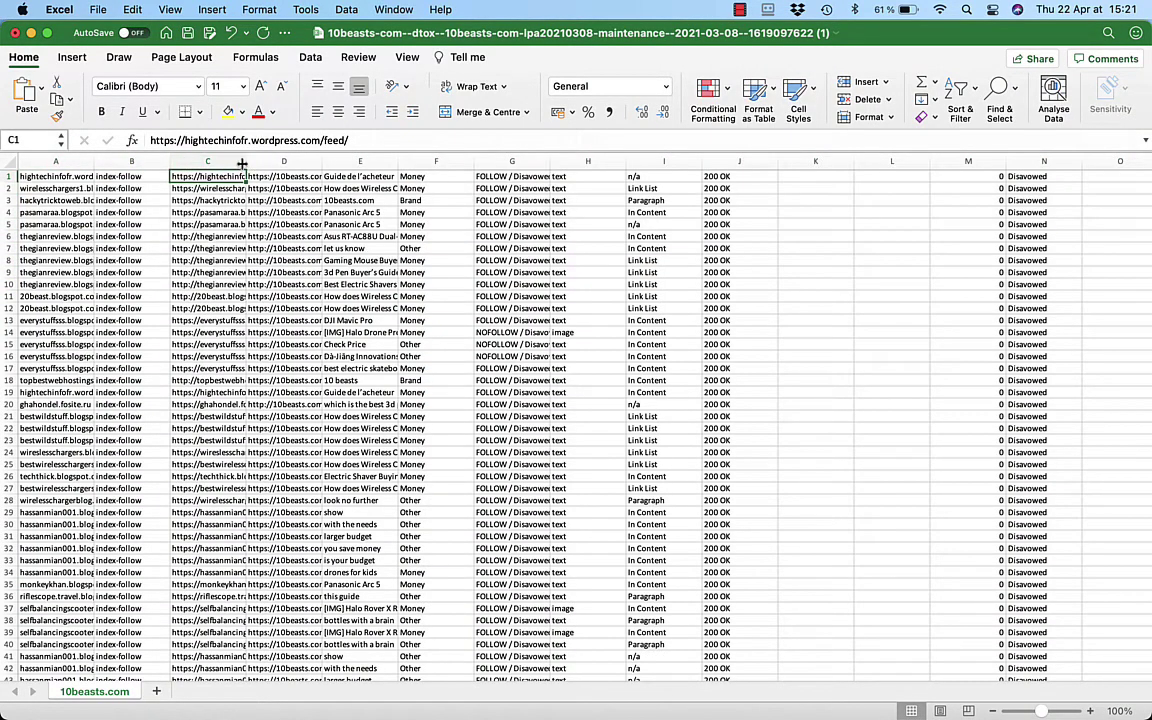
drag(245, 161, 610, 170)
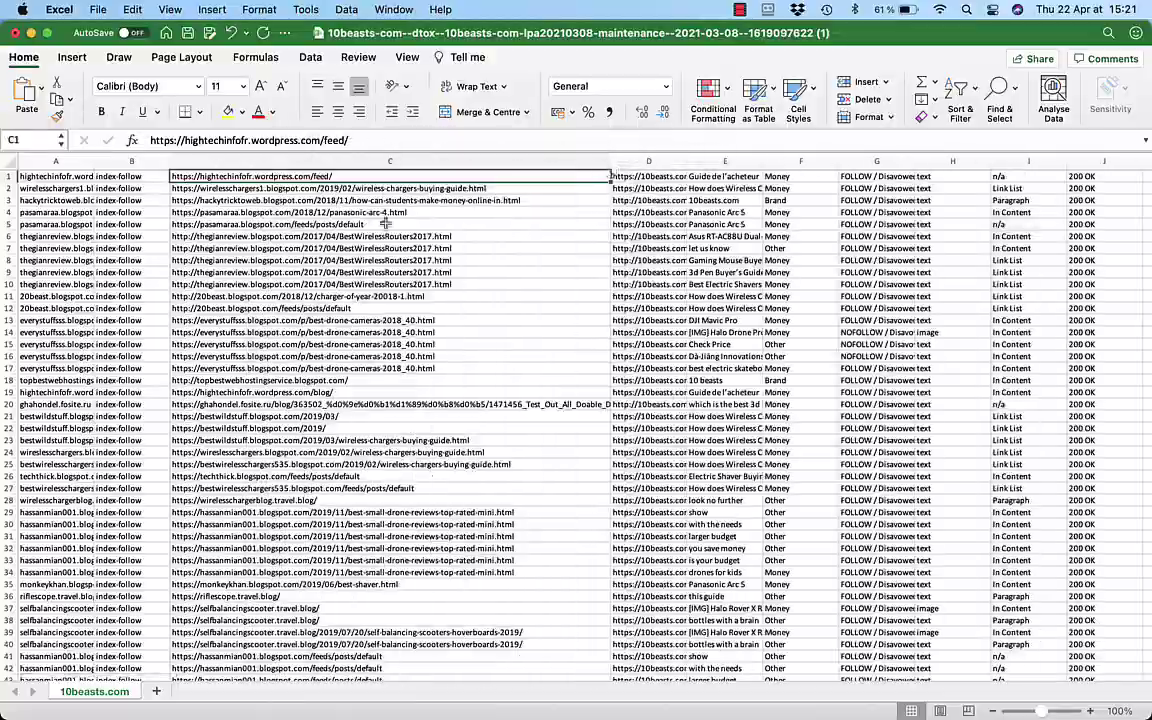
- Select the From URLs in C1 through C3555 and remove the duplicate values from column C
scroll(398, 386, down, 20)
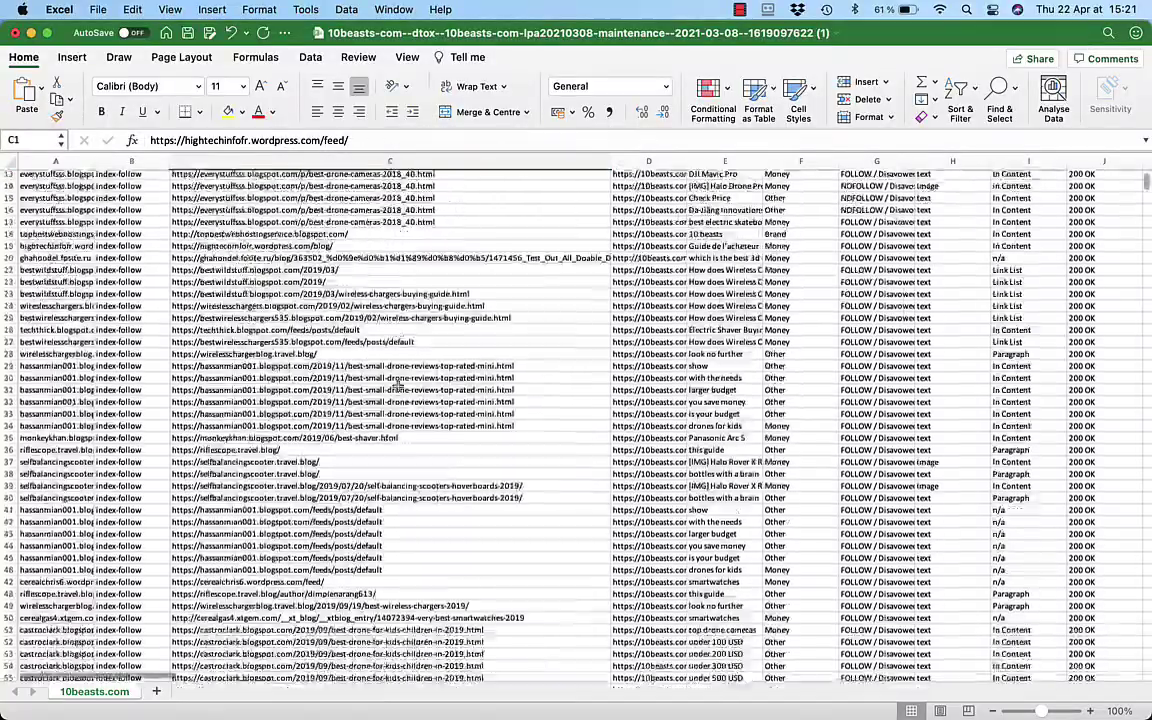
scroll(400, 375, down, 20)
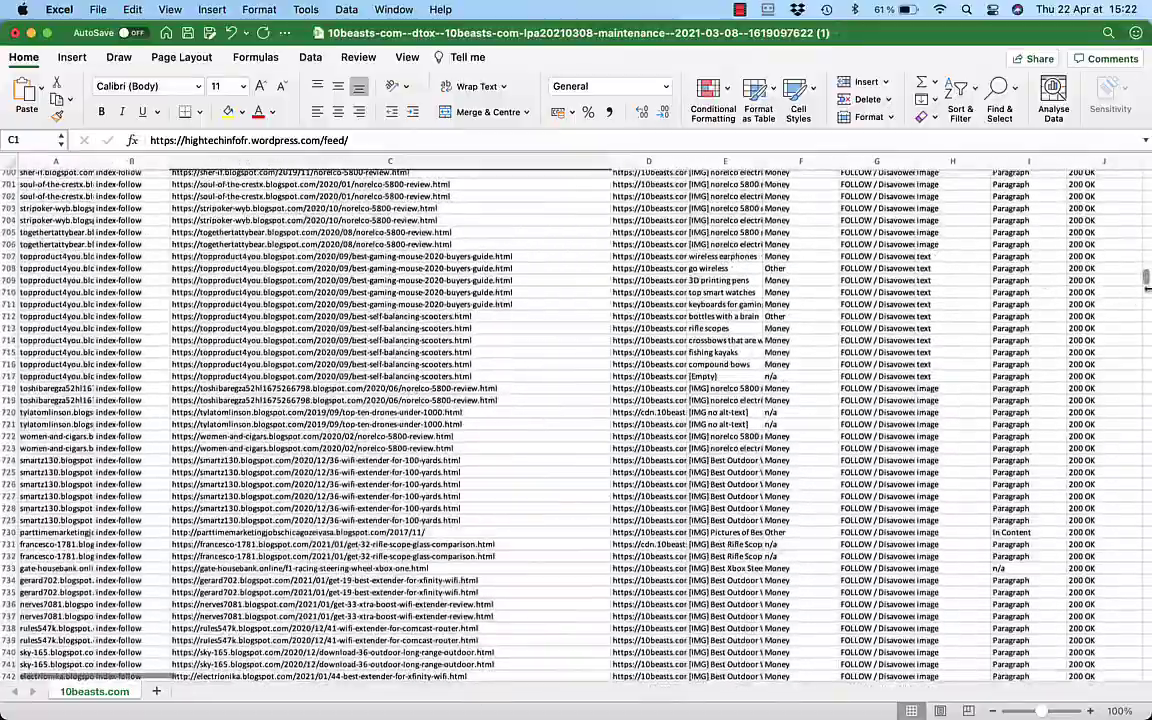
drag(1144, 276, 1147, 668)
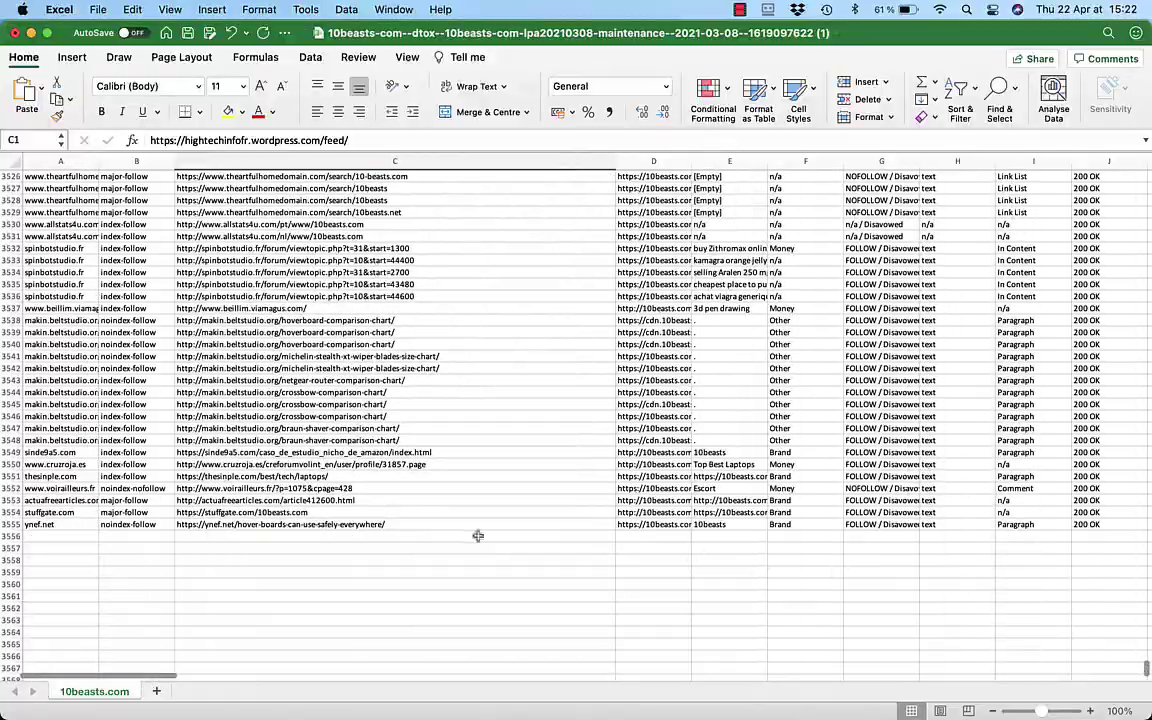
shift+click(262, 524)
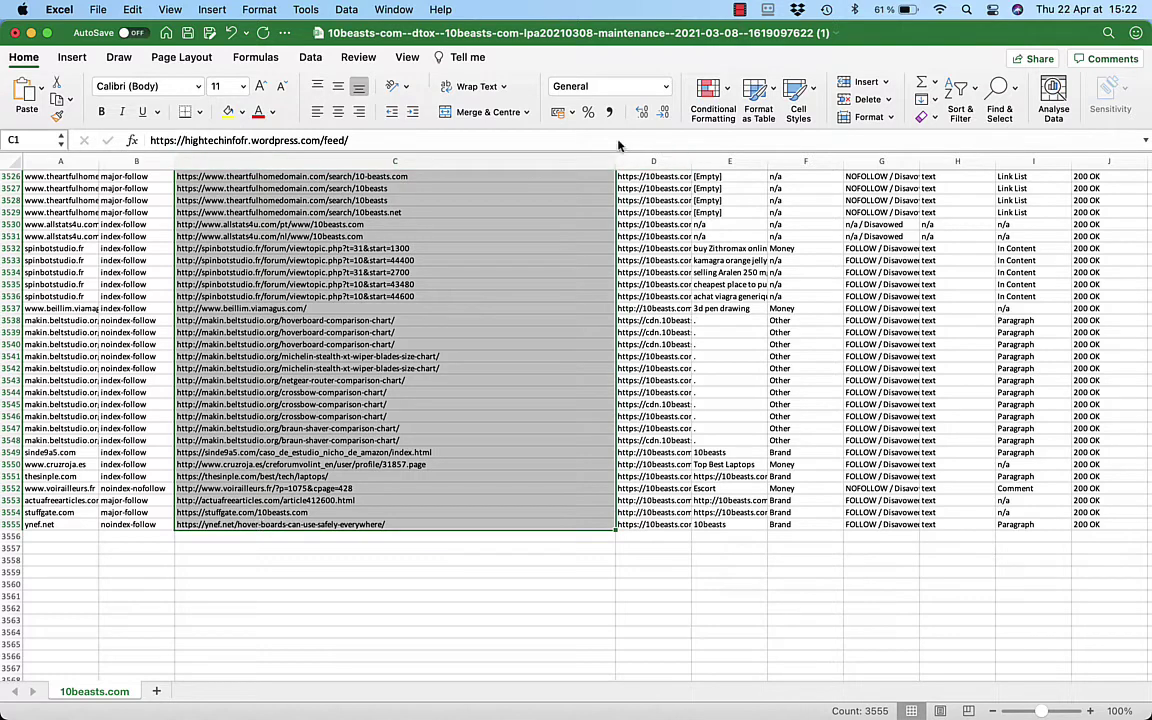
click(310, 57)
click(605, 111)
click(800, 211)
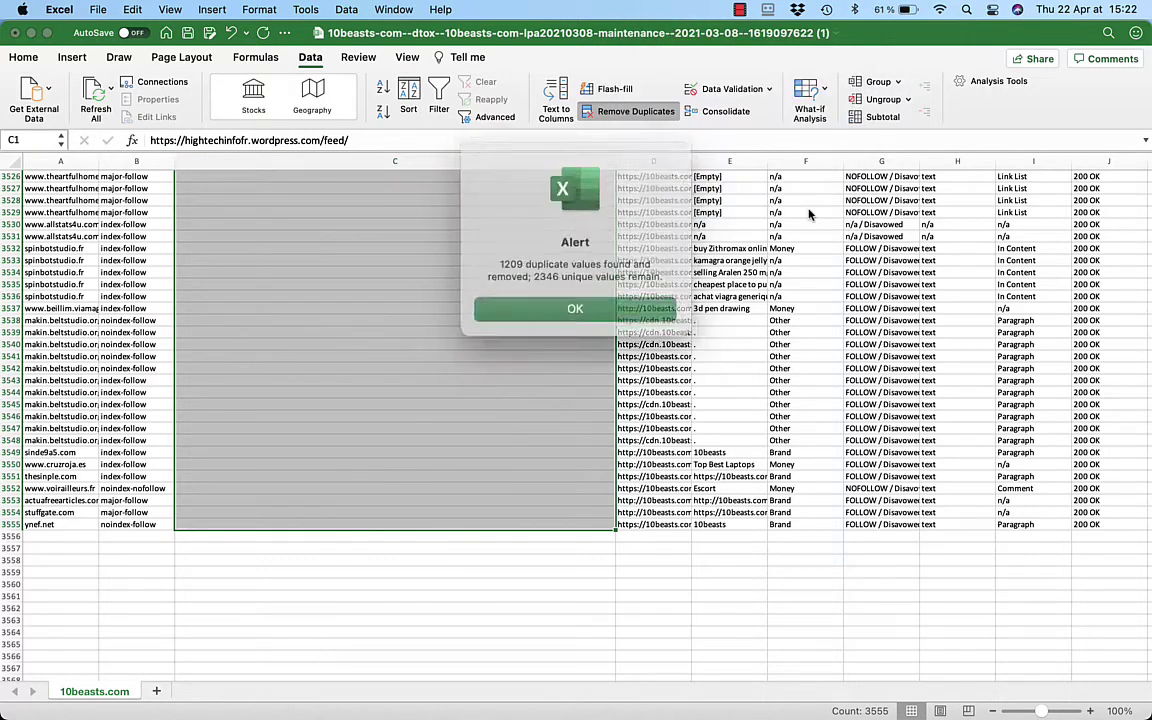
click(576, 303)
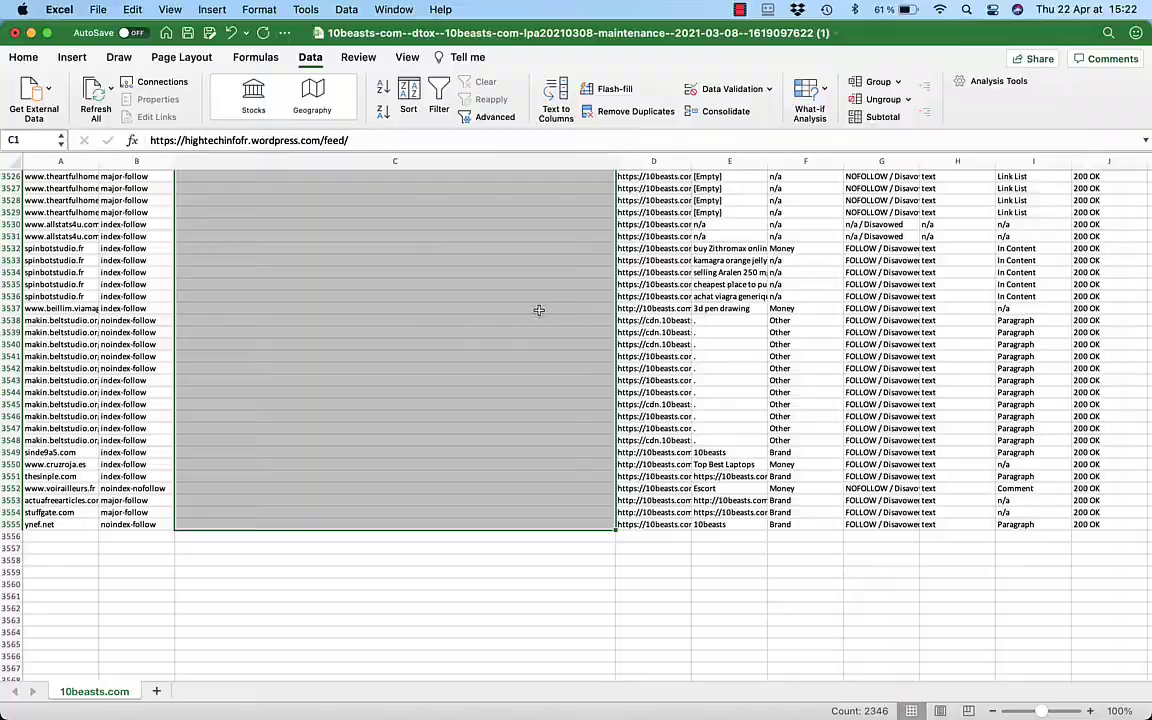
scroll(538, 311, up, 10)
scroll(538, 311, up, 20)
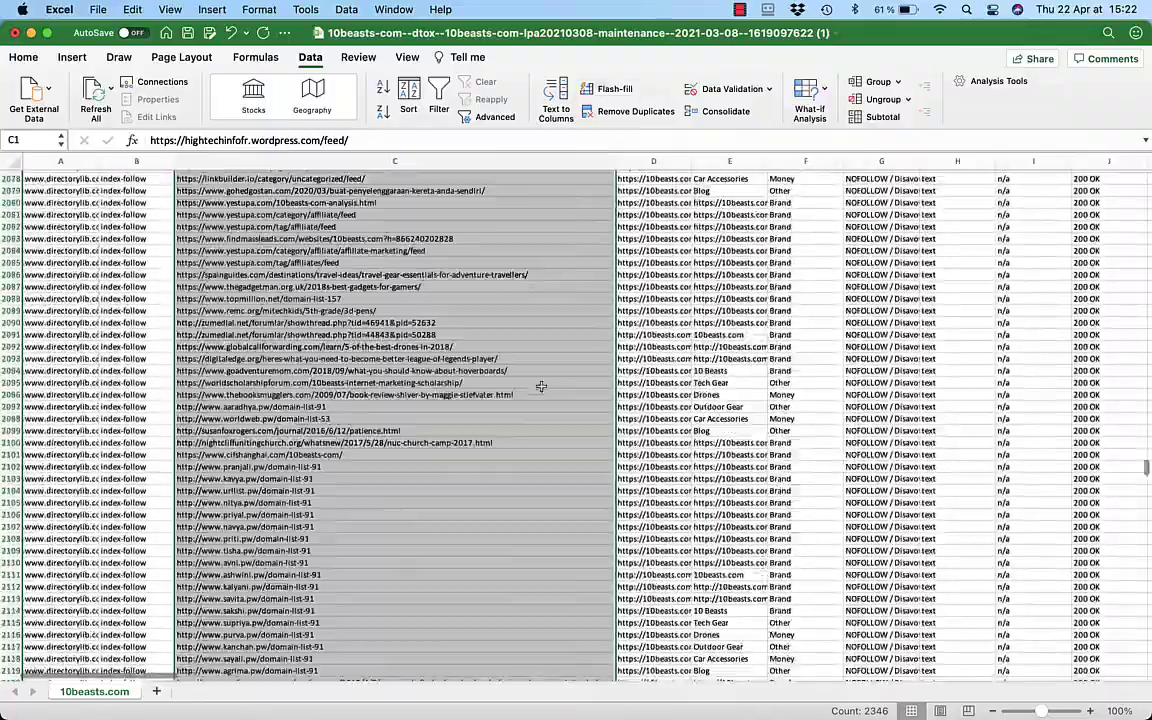
scroll(540, 387, up, 20)
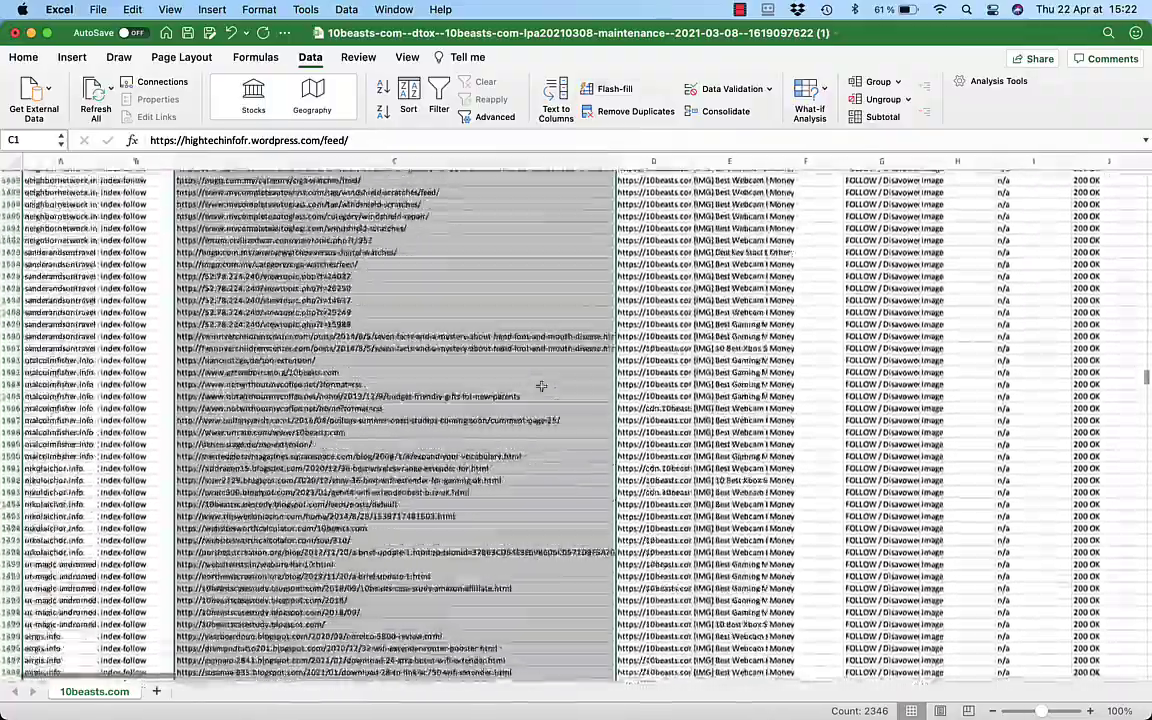
- Switch to Chrome, start Link Detox Boost from the filtered 10beasts.com report and agree to its conditions
key(super+Tab)
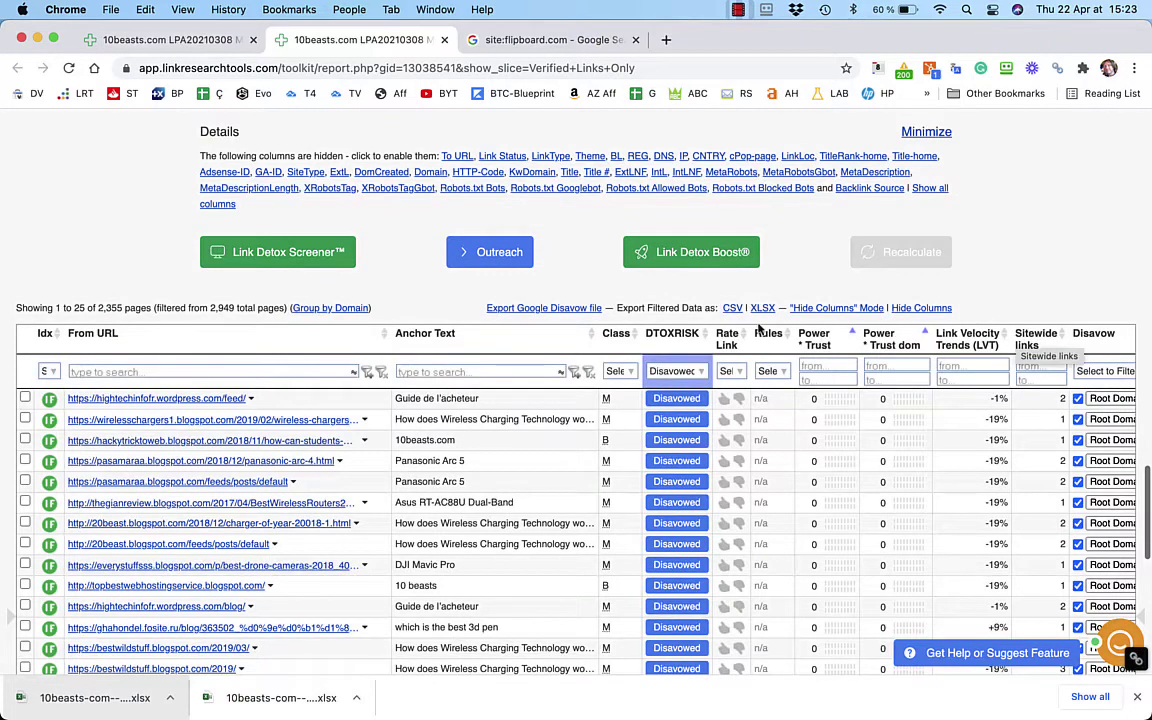
click(706, 259)
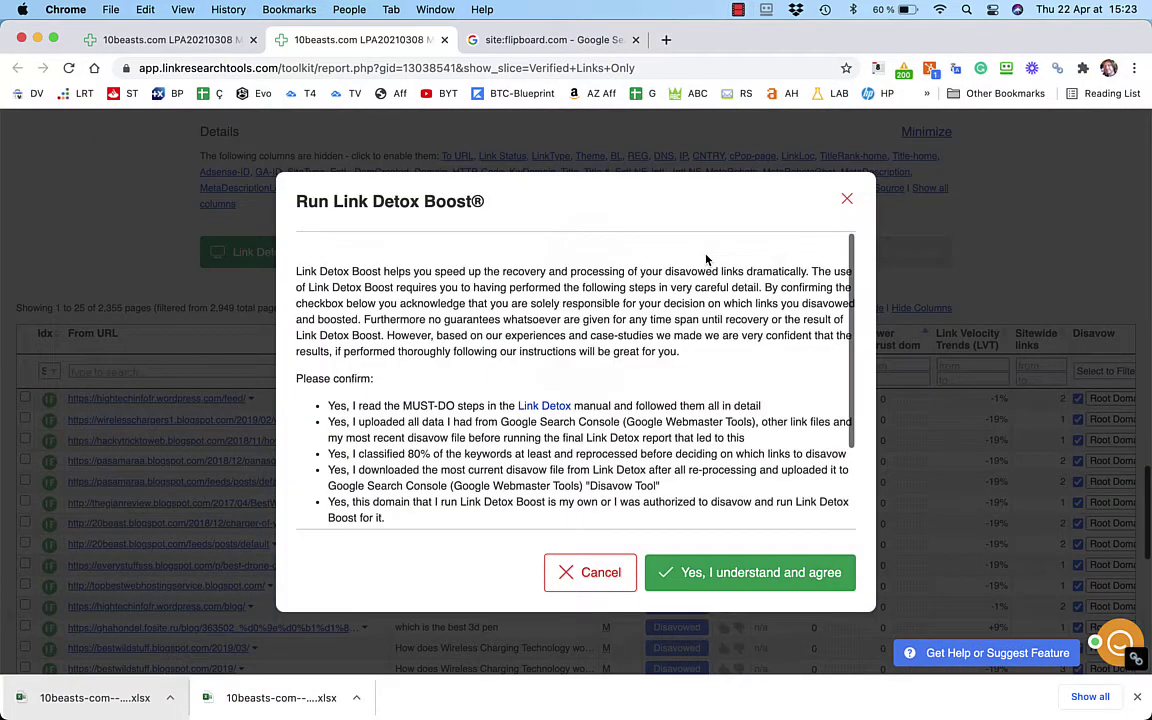
scroll(643, 355, down, 5)
click(700, 572)
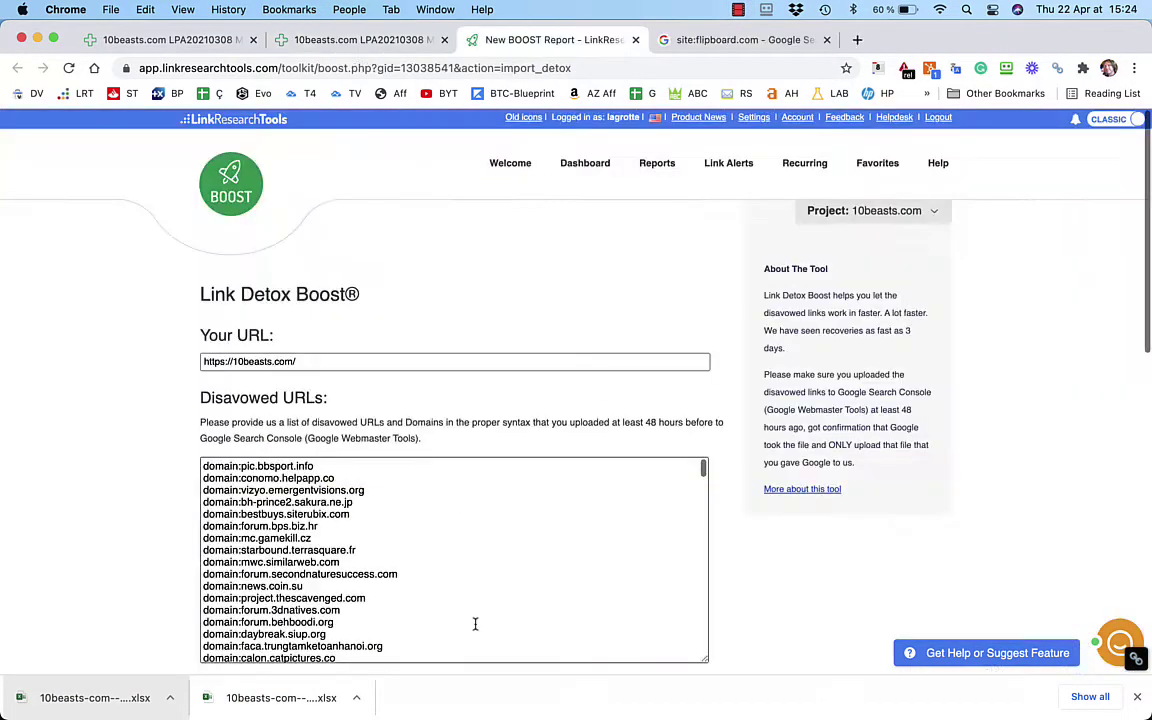
- Replace the prefilled domain entries in the Disavowed URLs box with the deduplicated URLs copied from Excel
scroll(475, 624, down, 10)
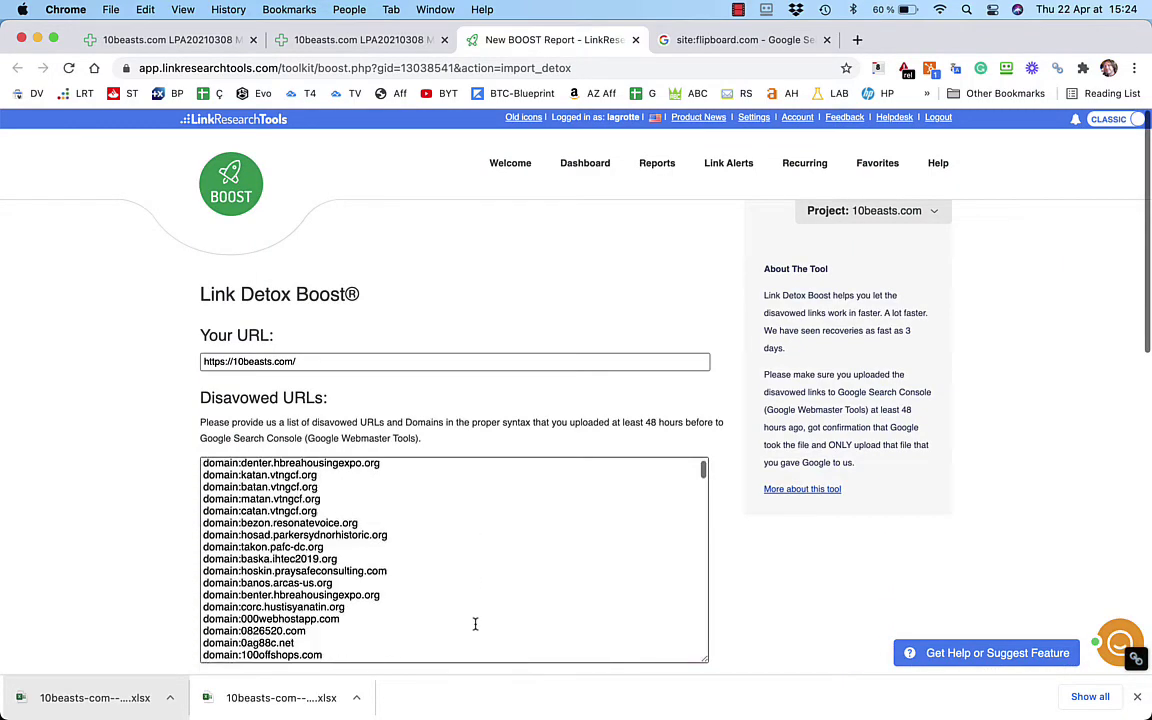
scroll(475, 624, down, 10)
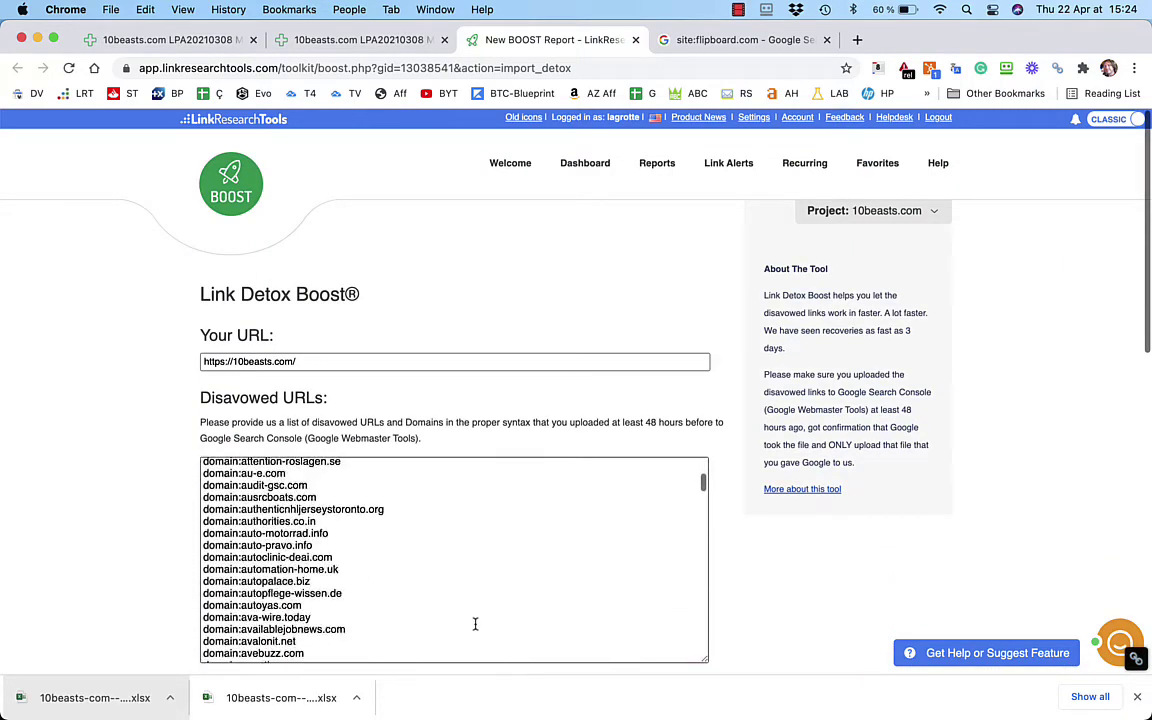
click(424, 541)
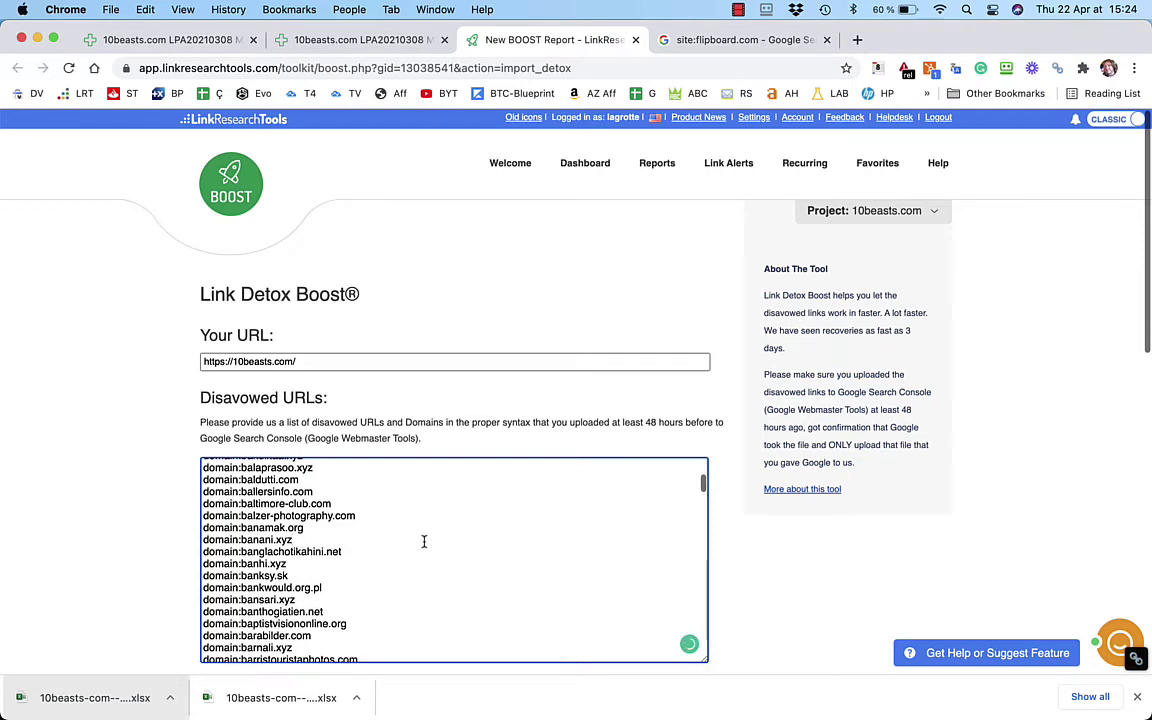
key(super+a)
key(BackSpace)
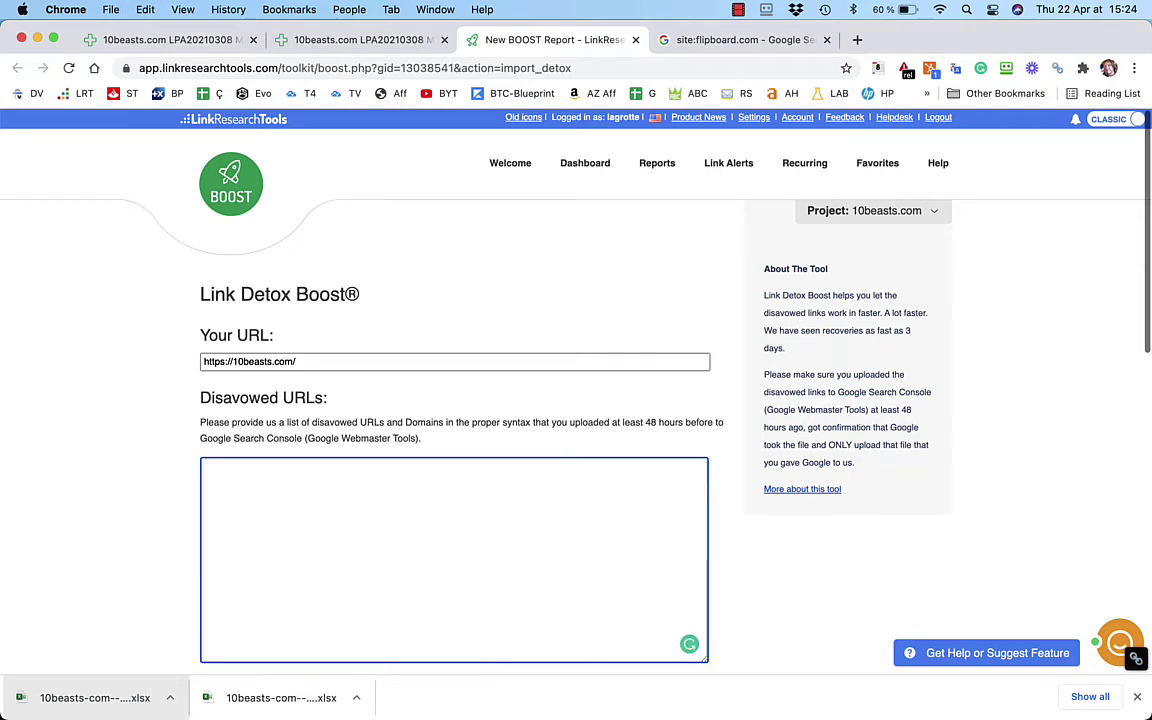
key(super+v)
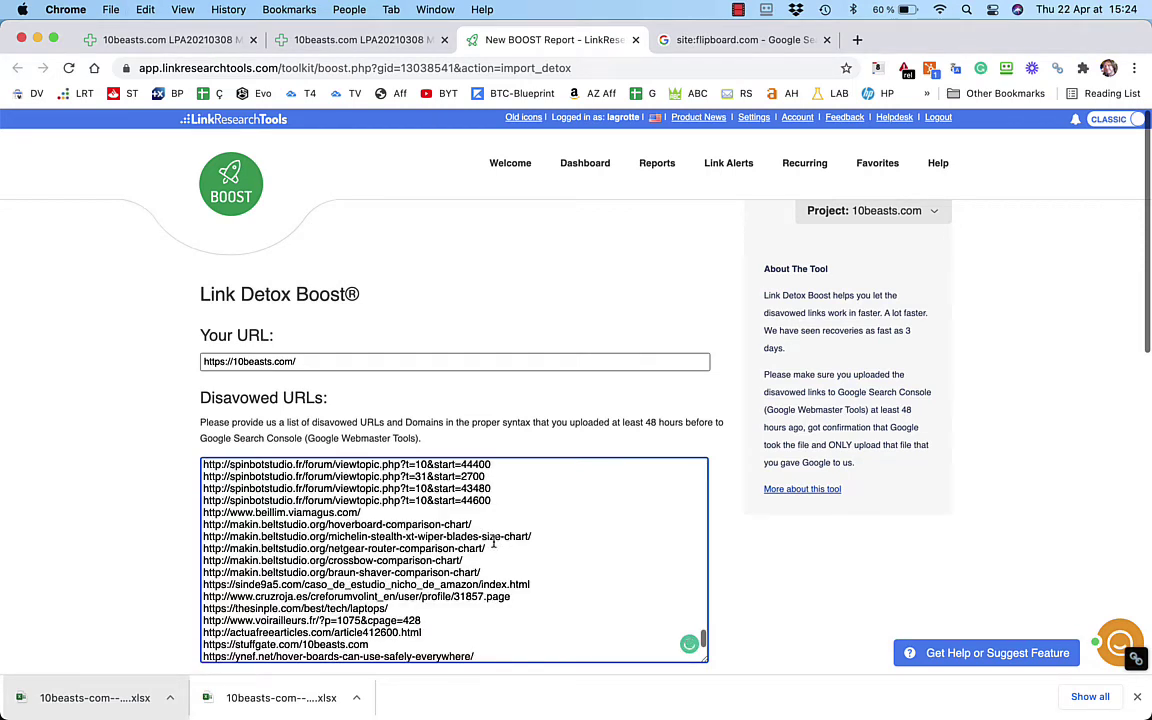
- Review the pasted list, highlighting the five spinbotstudio.fr forum URLs, and check the disavow file sections of the Boost form
scroll(523, 558, up, 3)
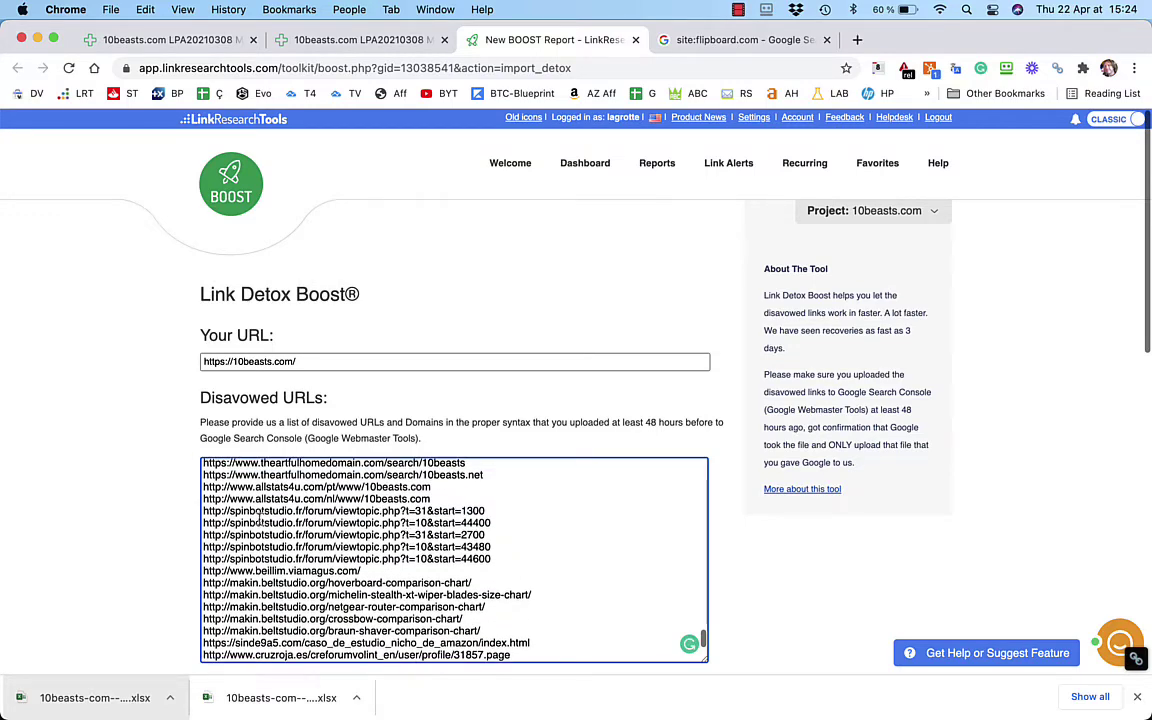
drag(401, 510, 491, 559)
drag(205, 509, 495, 559)
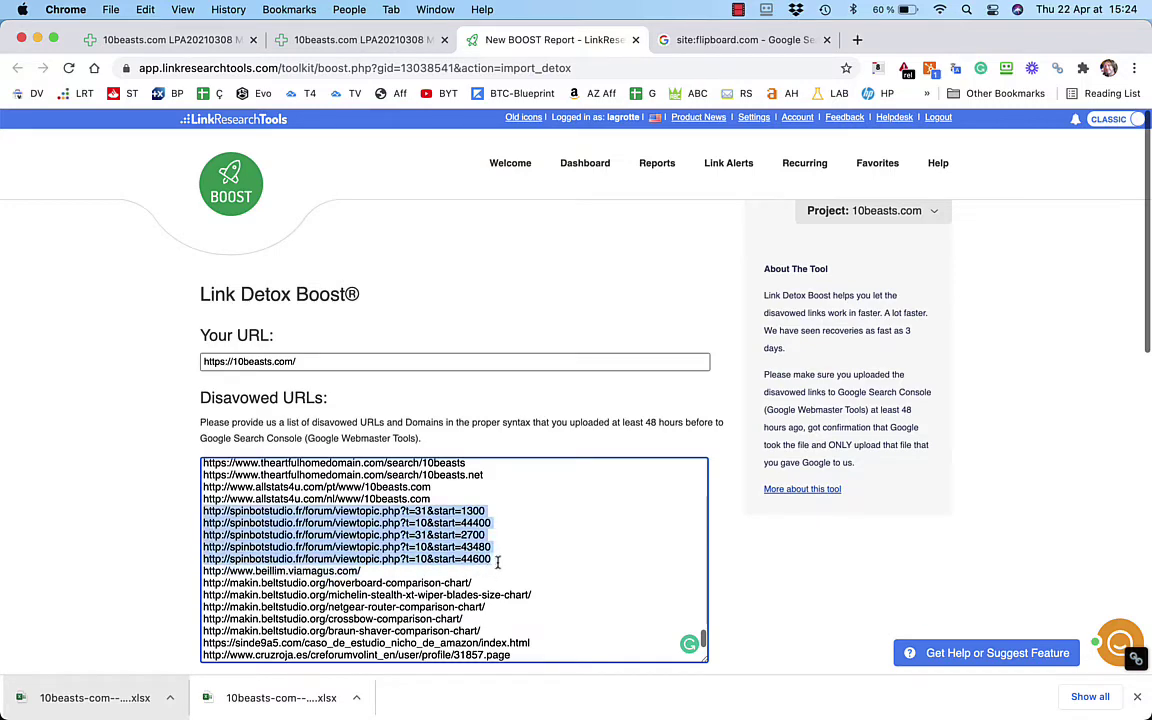
scroll(567, 606, down, 2)
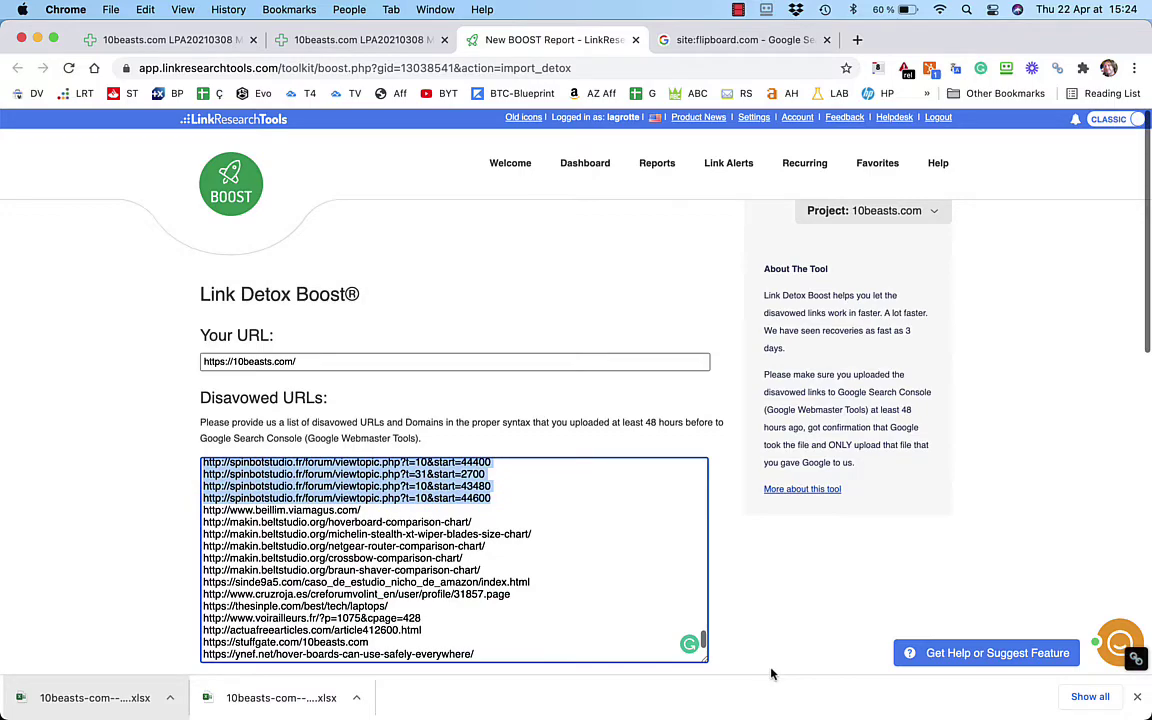
scroll(771, 674, down, 2)
scroll(771, 674, down, 4)
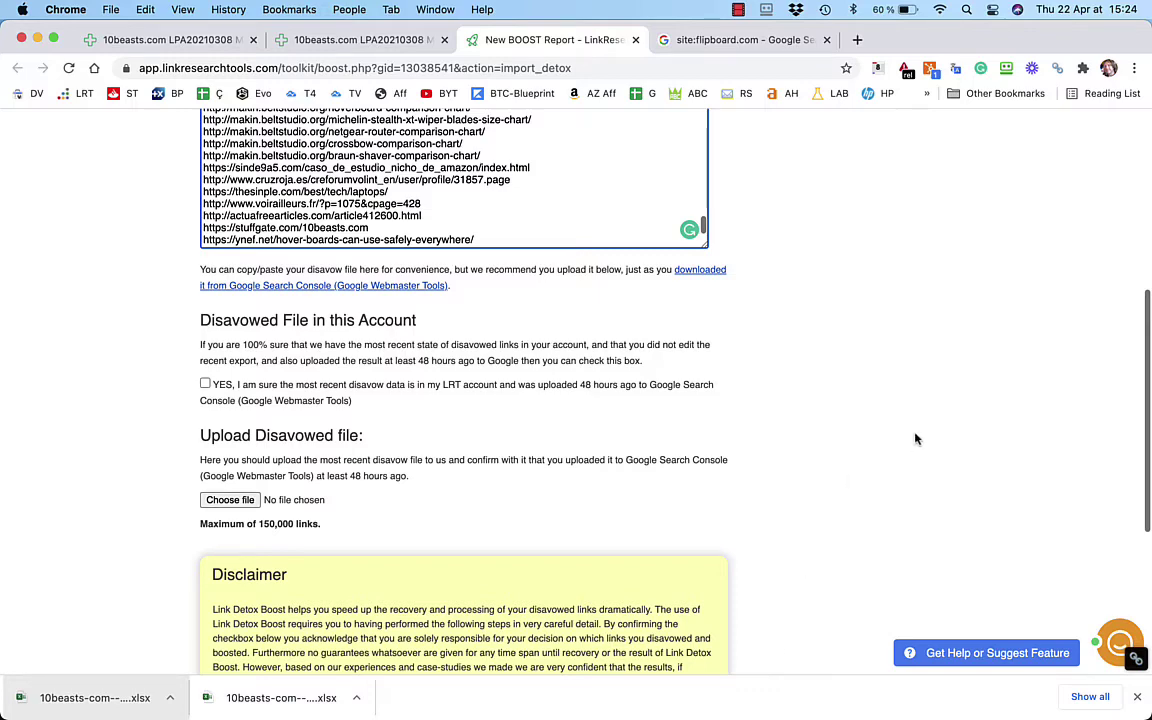
scroll(823, 388, up, 5)
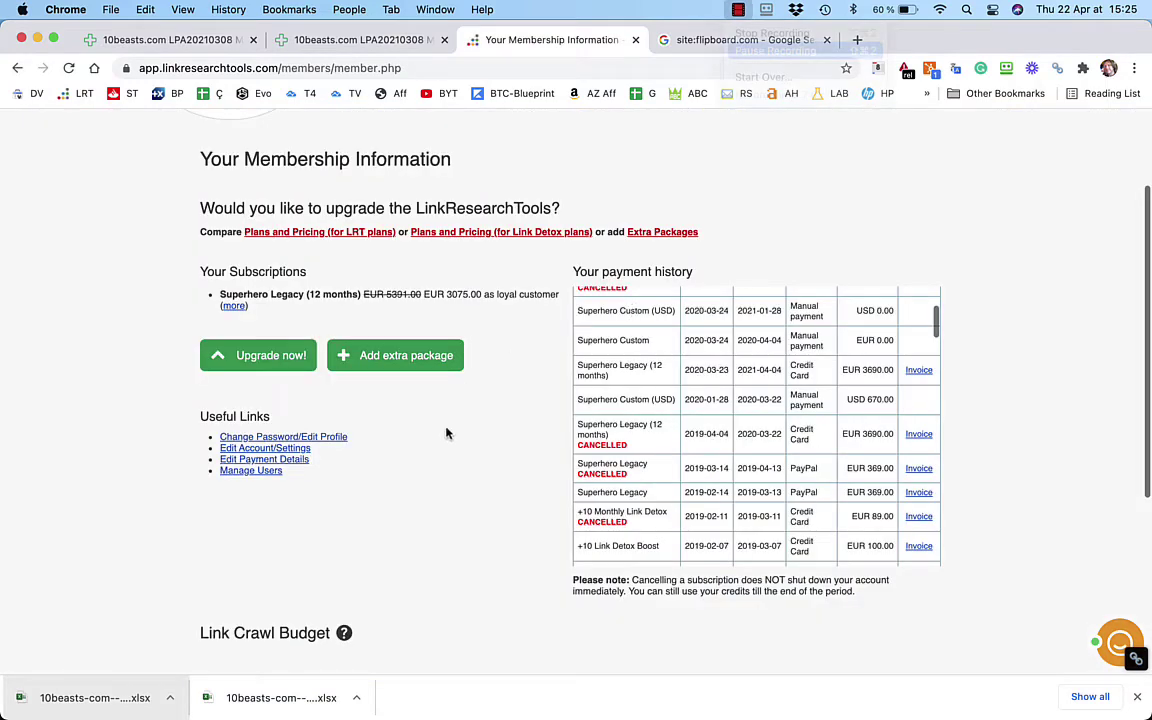
- Open the extra packages for the LinkResearchTools account and compare the Link Detox Boost credit packages and their prices
click(404, 362)
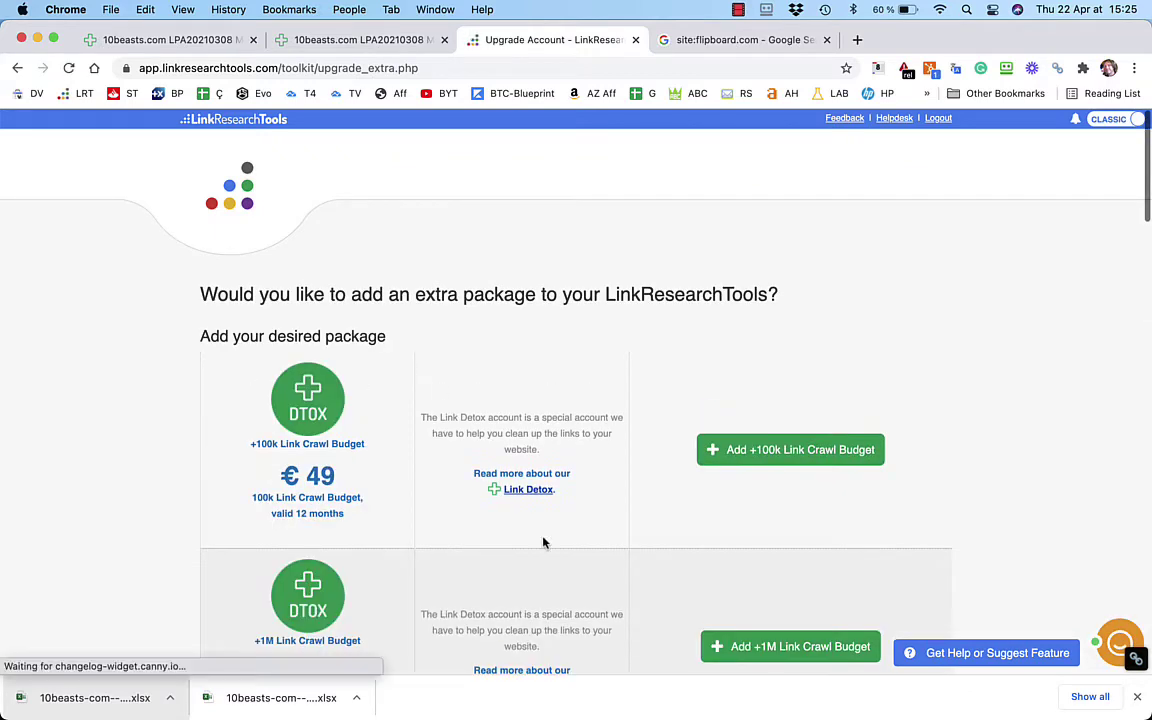
scroll(543, 542, down, 3)
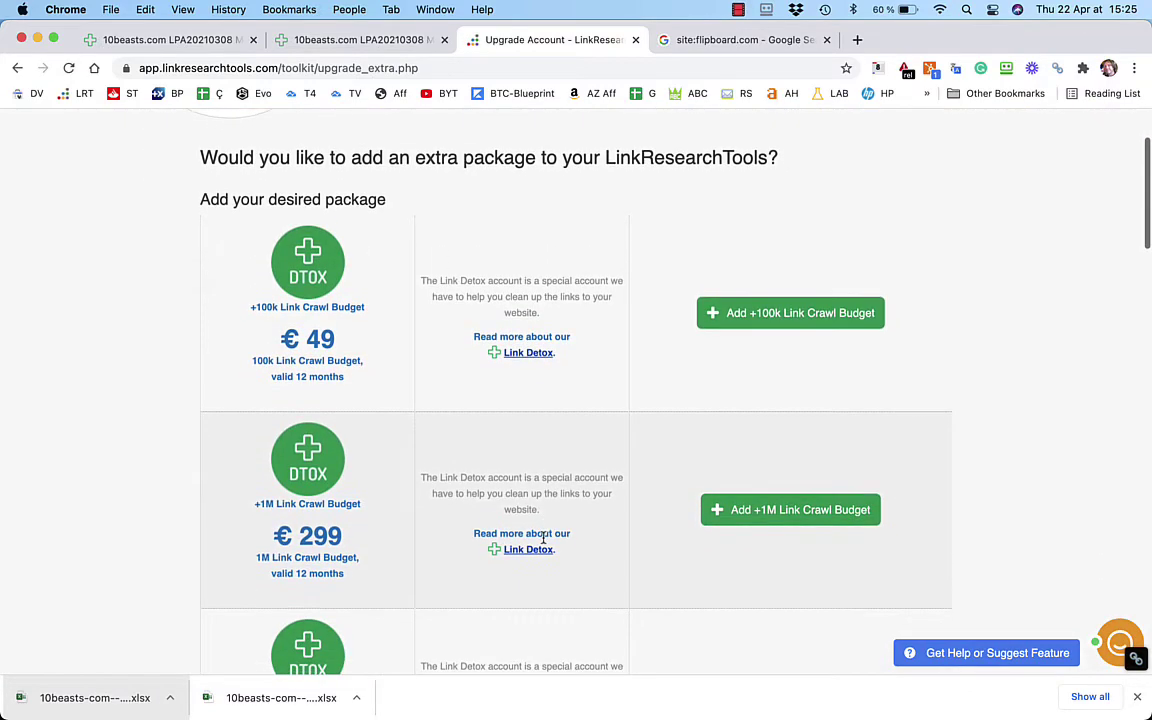
scroll(543, 538, down, 4)
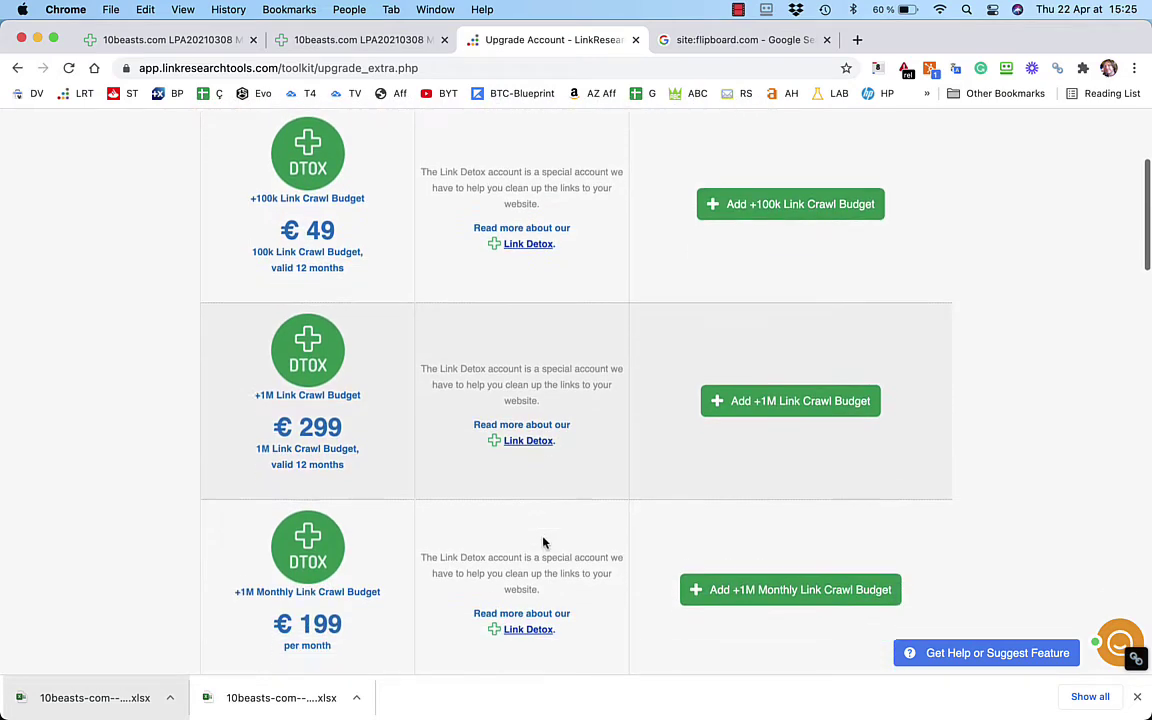
scroll(543, 538, down, 20)
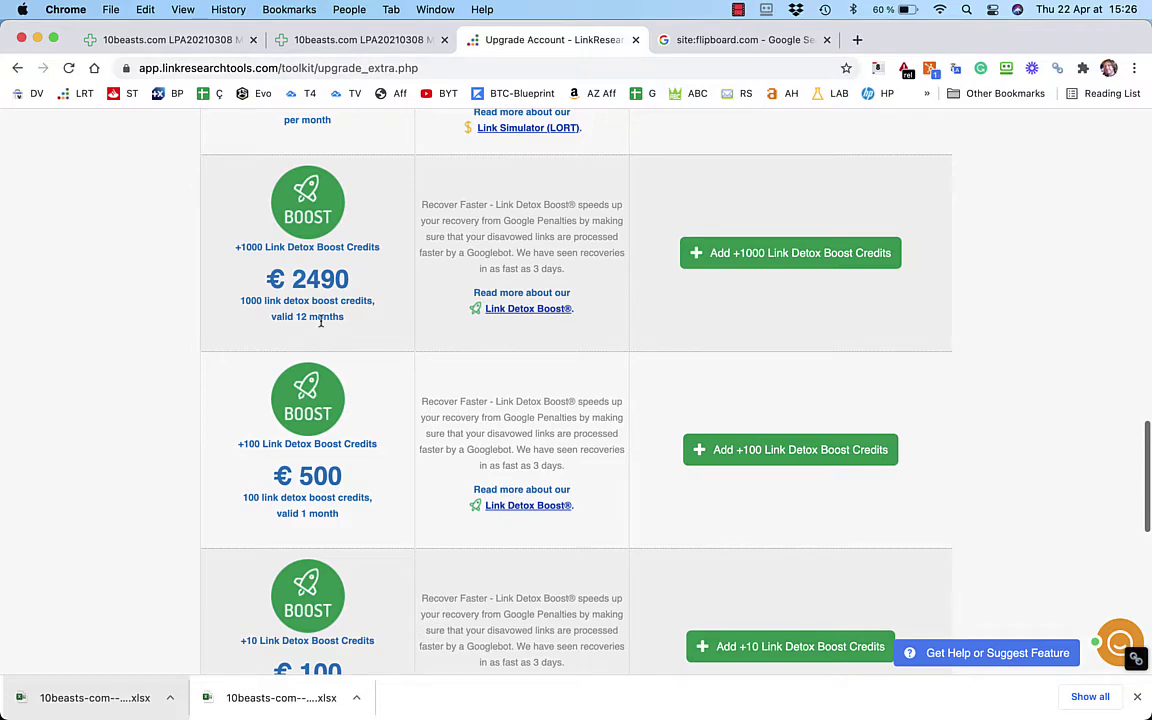
scroll(320, 320, down, 4)
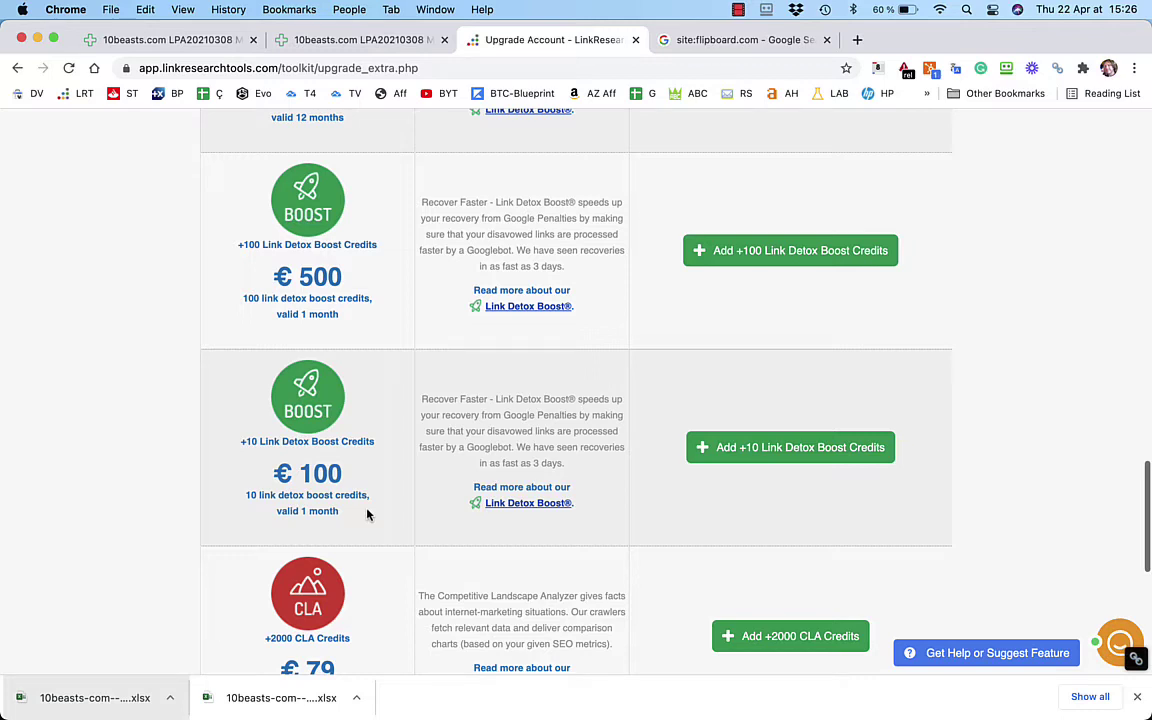
- Switch to Preview to read the screenshot with the questions about Boost submissions and disavow properties, and return to Chrome
mouse_move(735, 705)
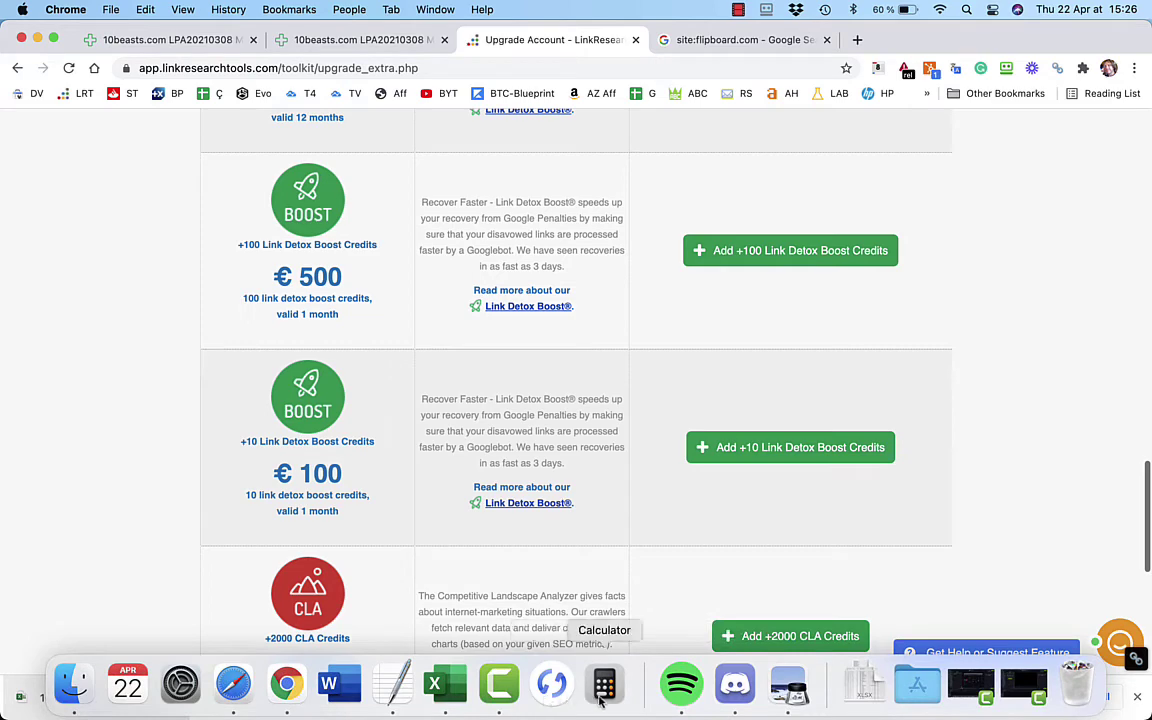
click(797, 688)
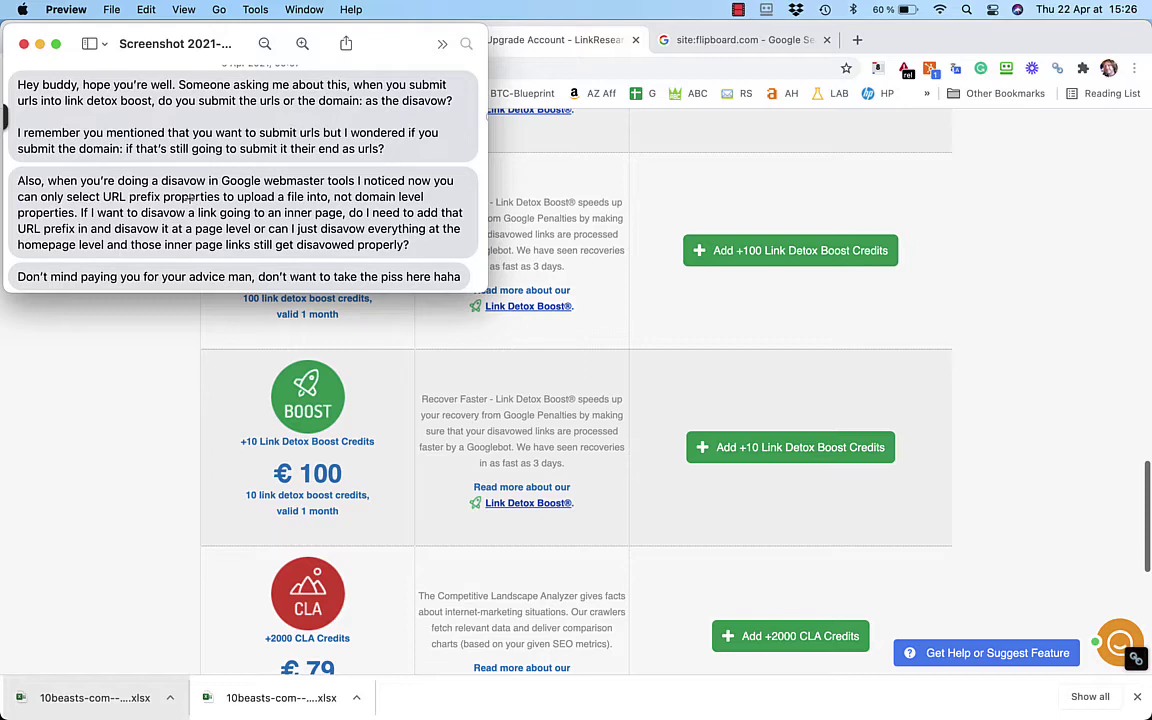
click(662, 151)
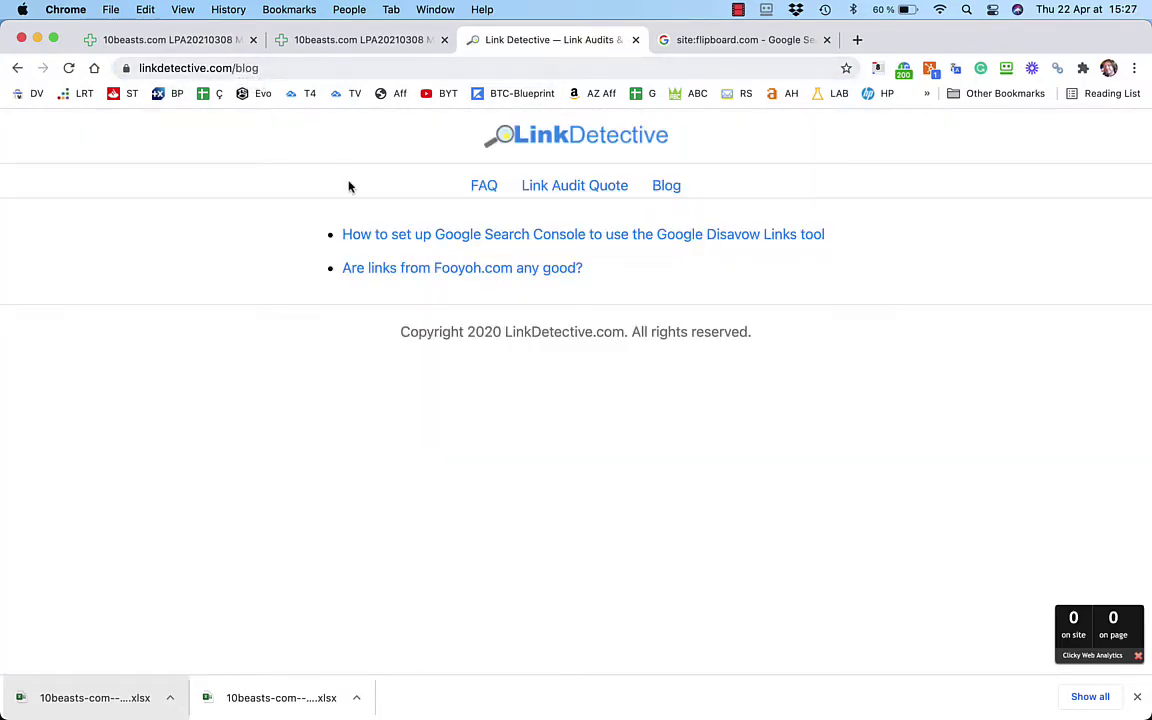
- Open the LinkDetective post on setting up Google Search Console for the Disavow Links tool and read its property type and variation advice
click(461, 236)
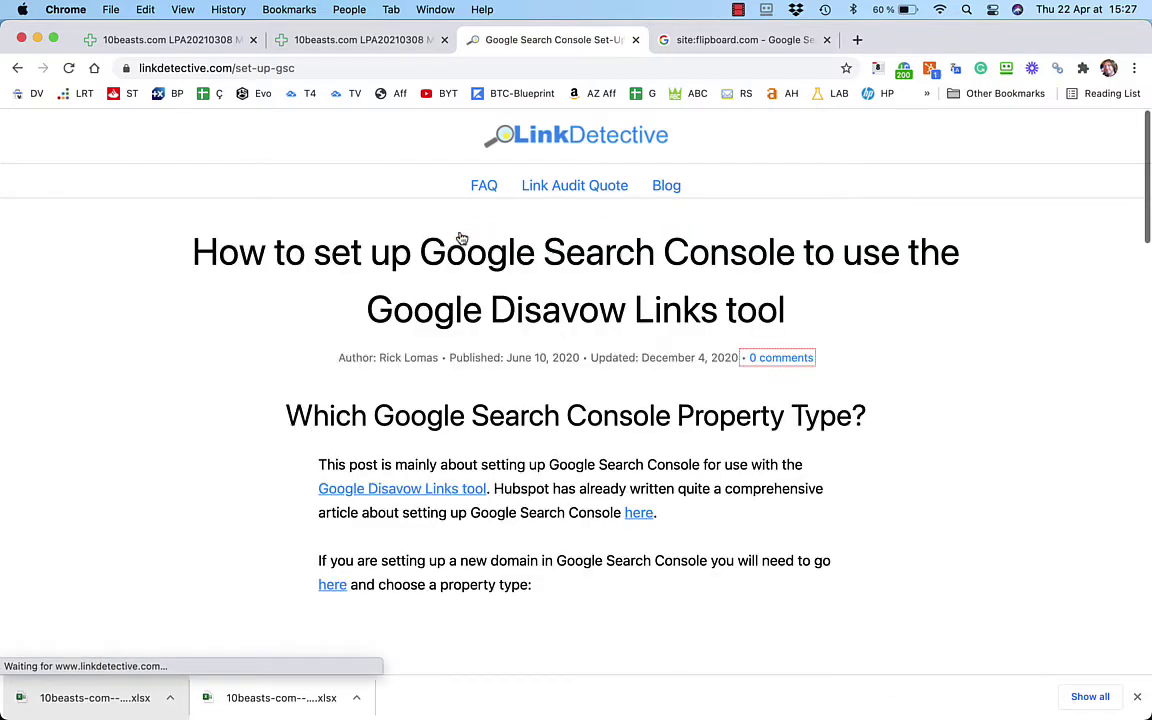
scroll(570, 465, down, 10)
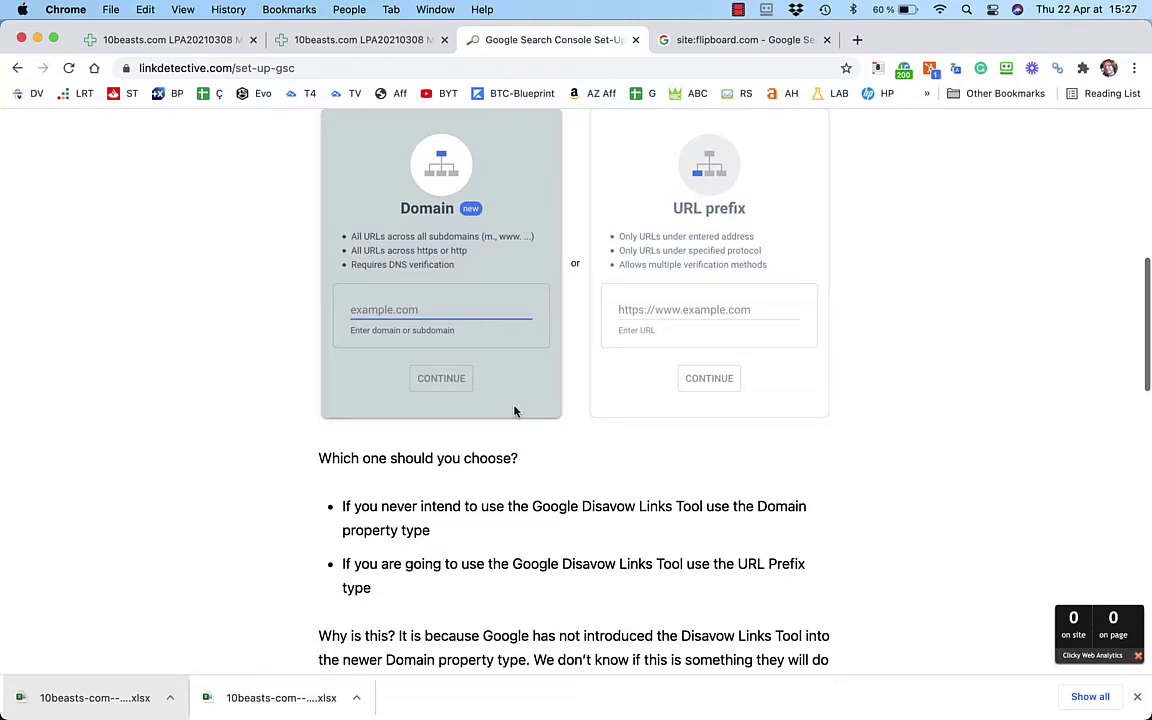
scroll(609, 489, down, 10)
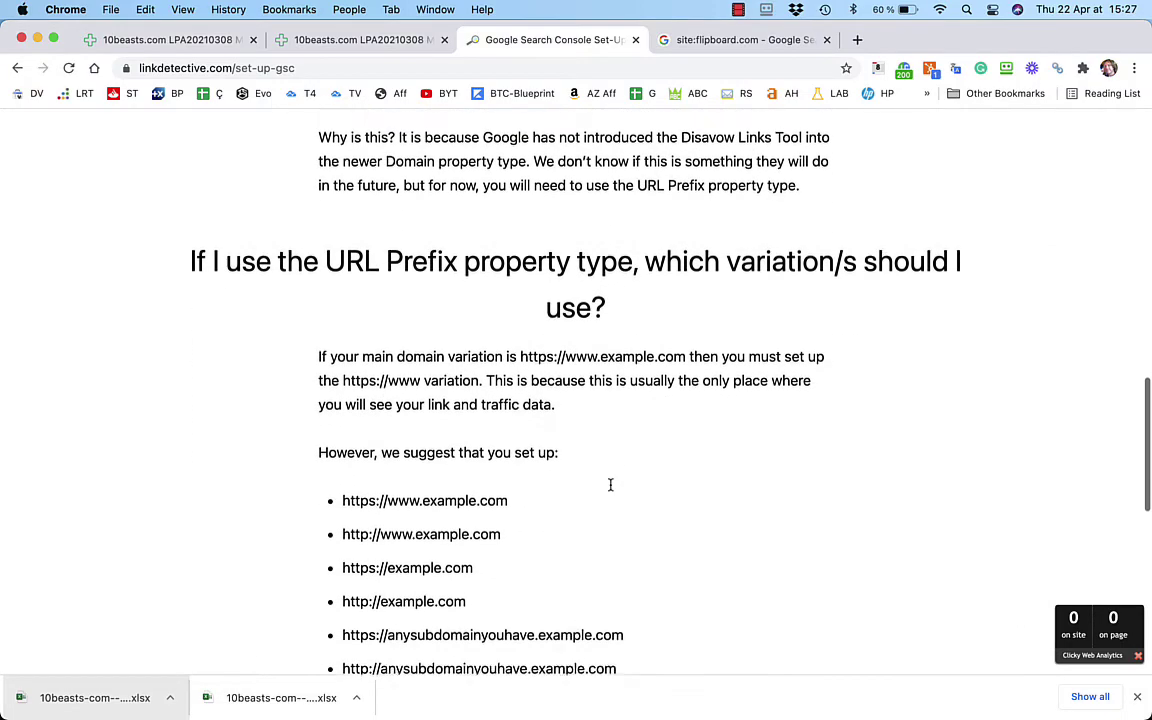
scroll(609, 489, down, 5)
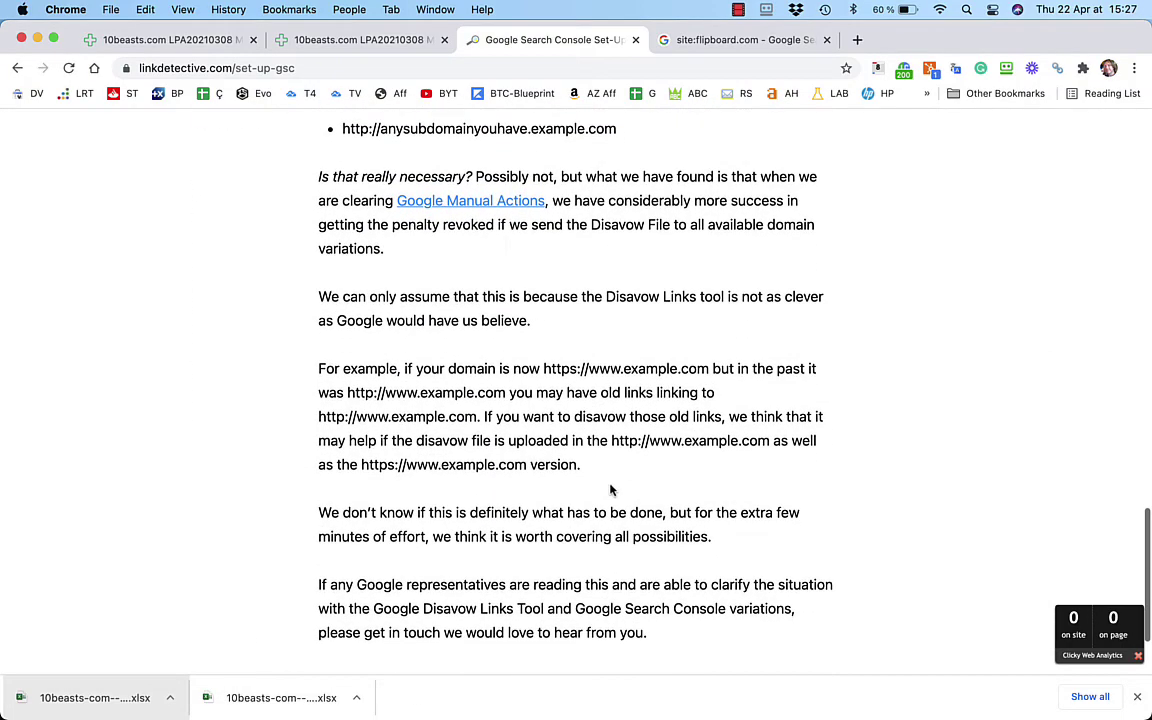
scroll(609, 489, down, 3)
scroll(610, 489, up, 10)
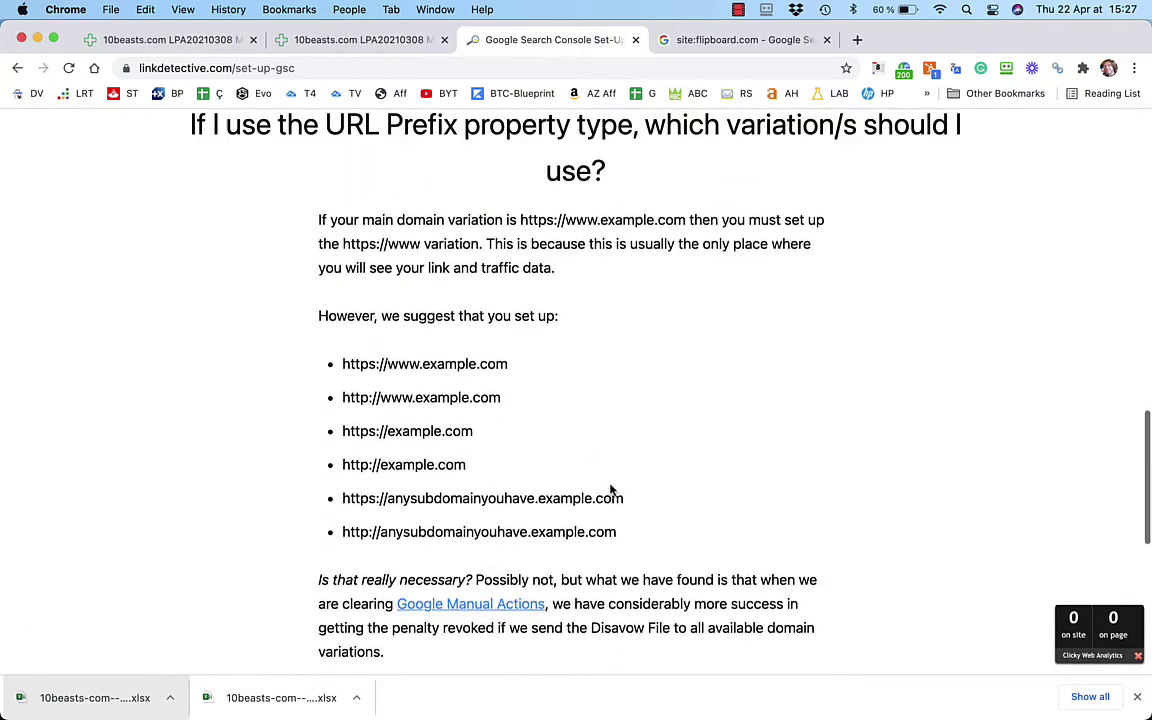
scroll(610, 489, down, 4)
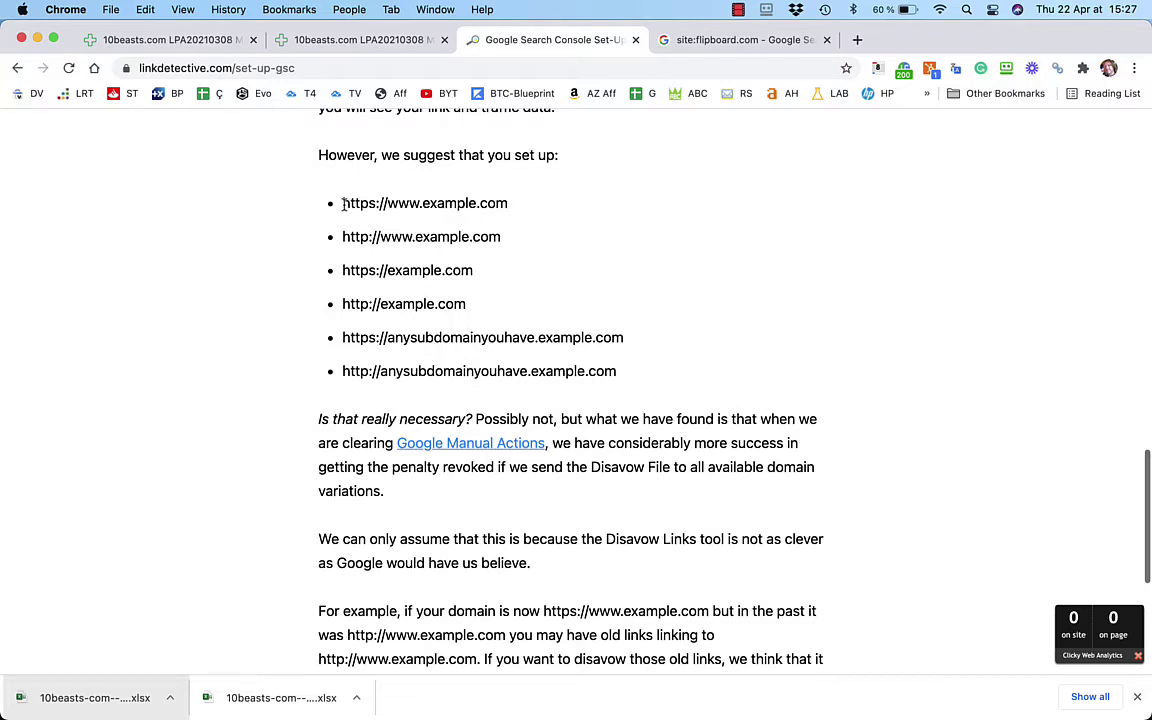
drag(342, 204, 629, 376)
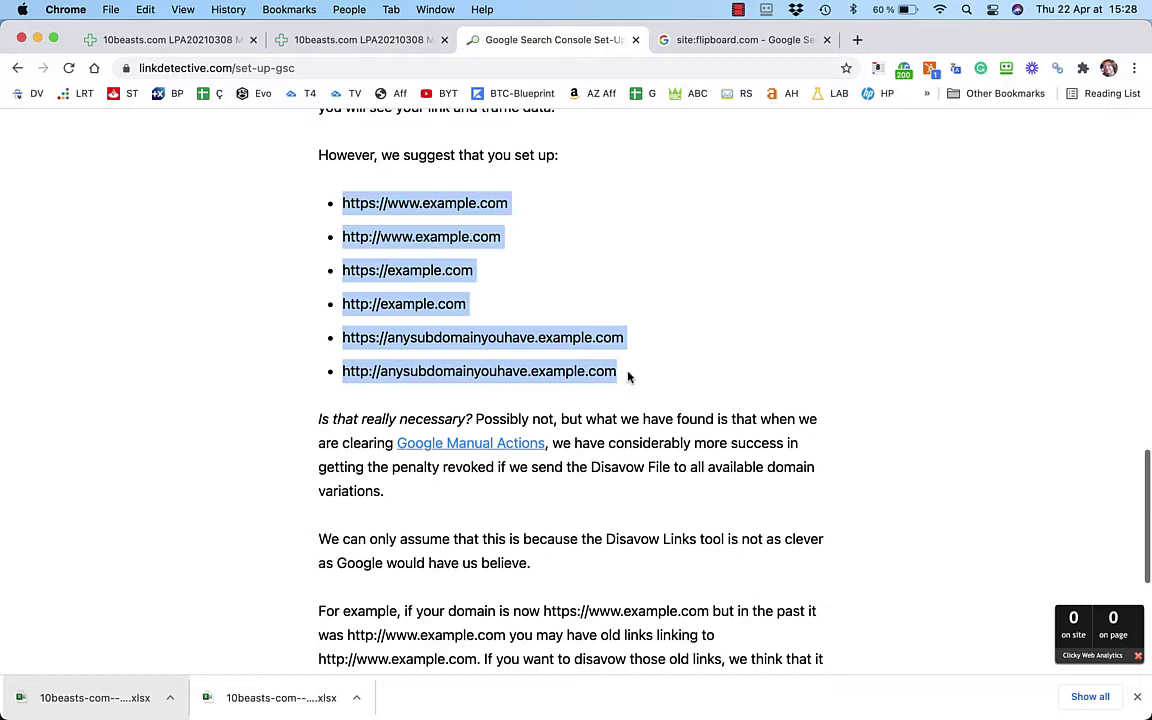
click(535, 226)
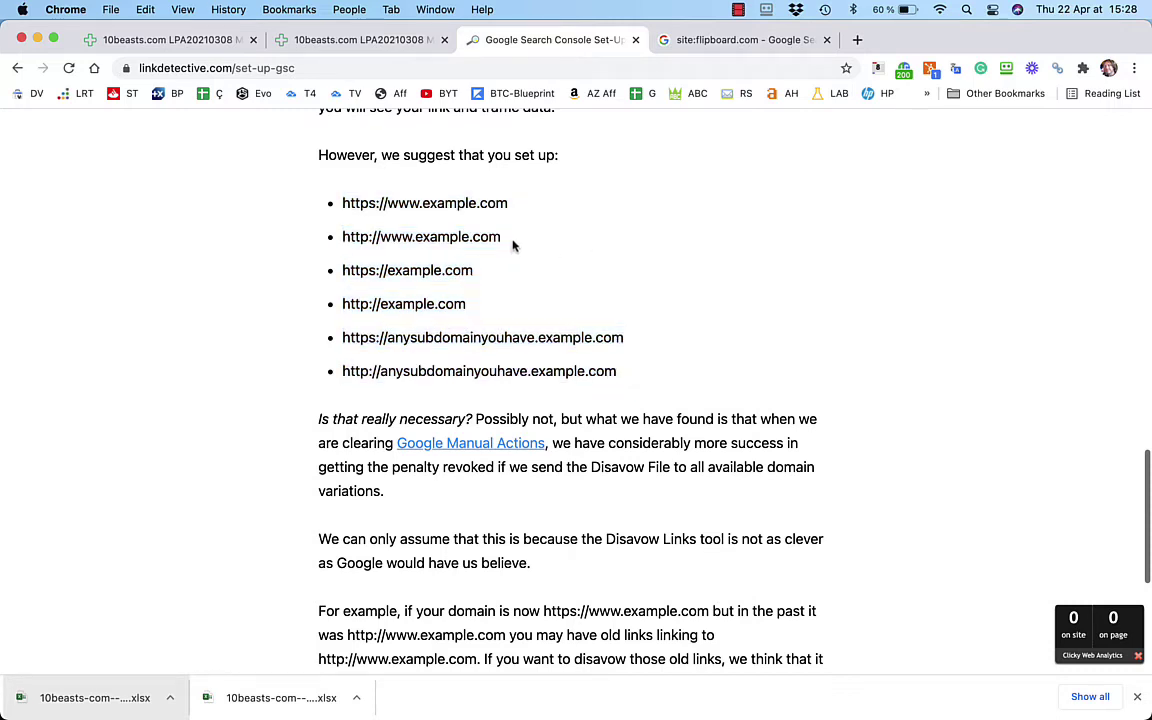
drag(499, 237, 343, 240)
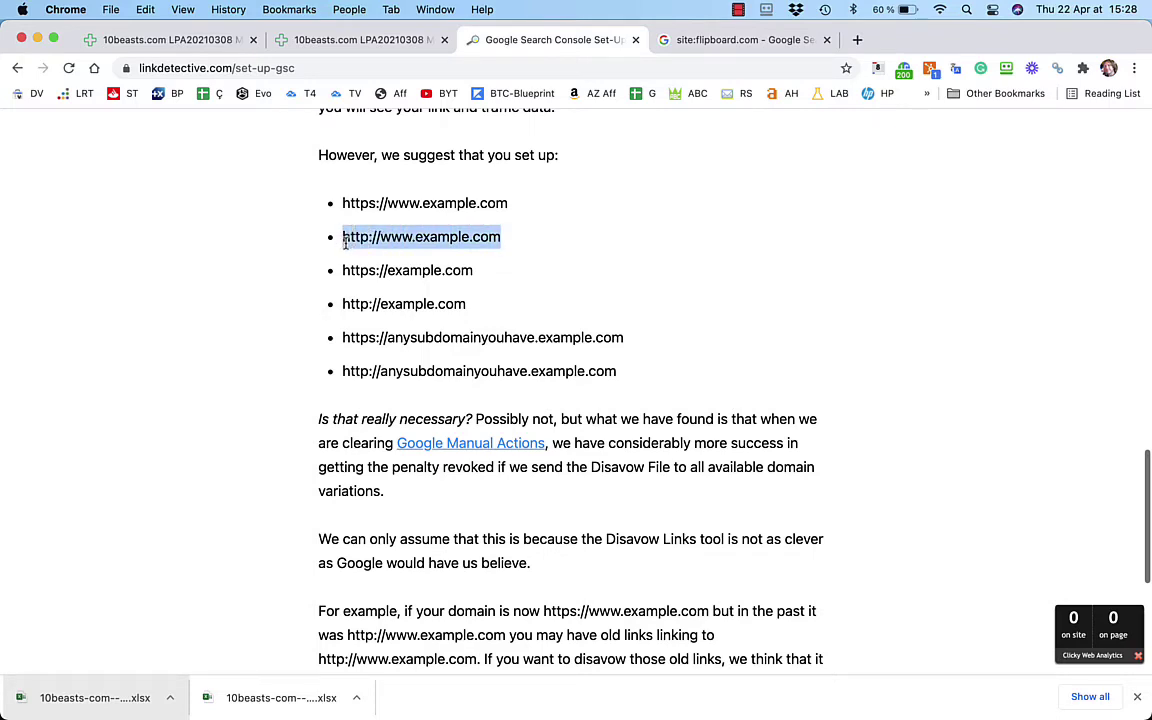
click(432, 257)
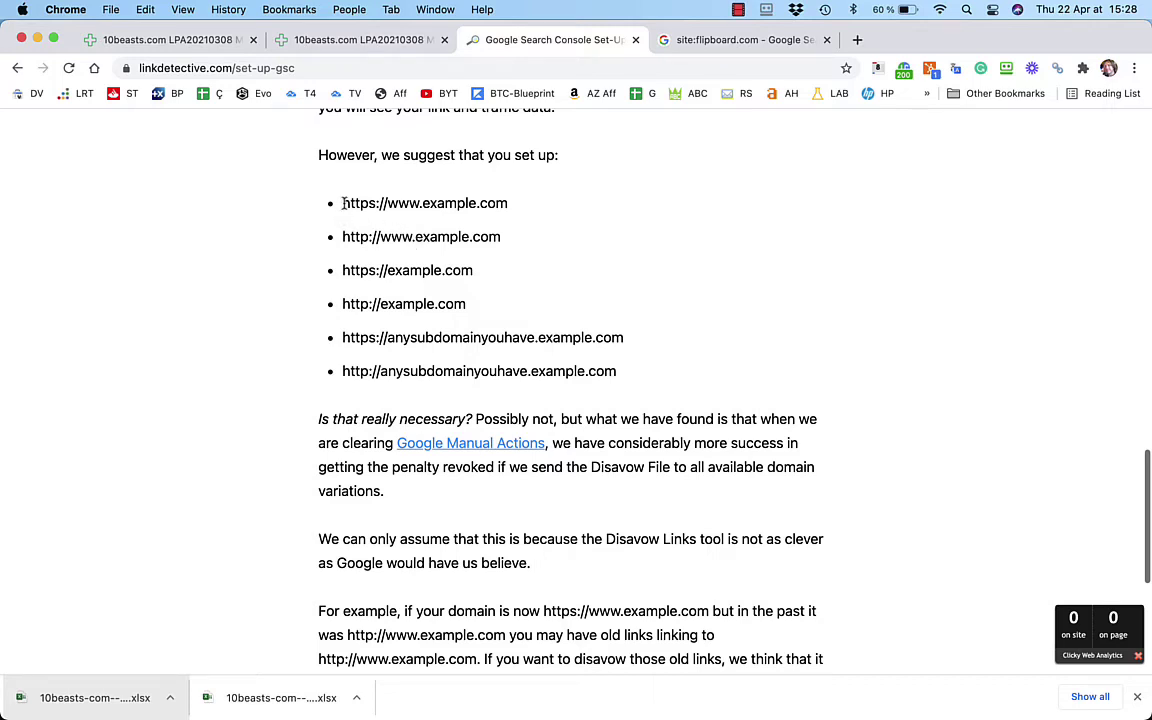
drag(342, 203, 628, 372)
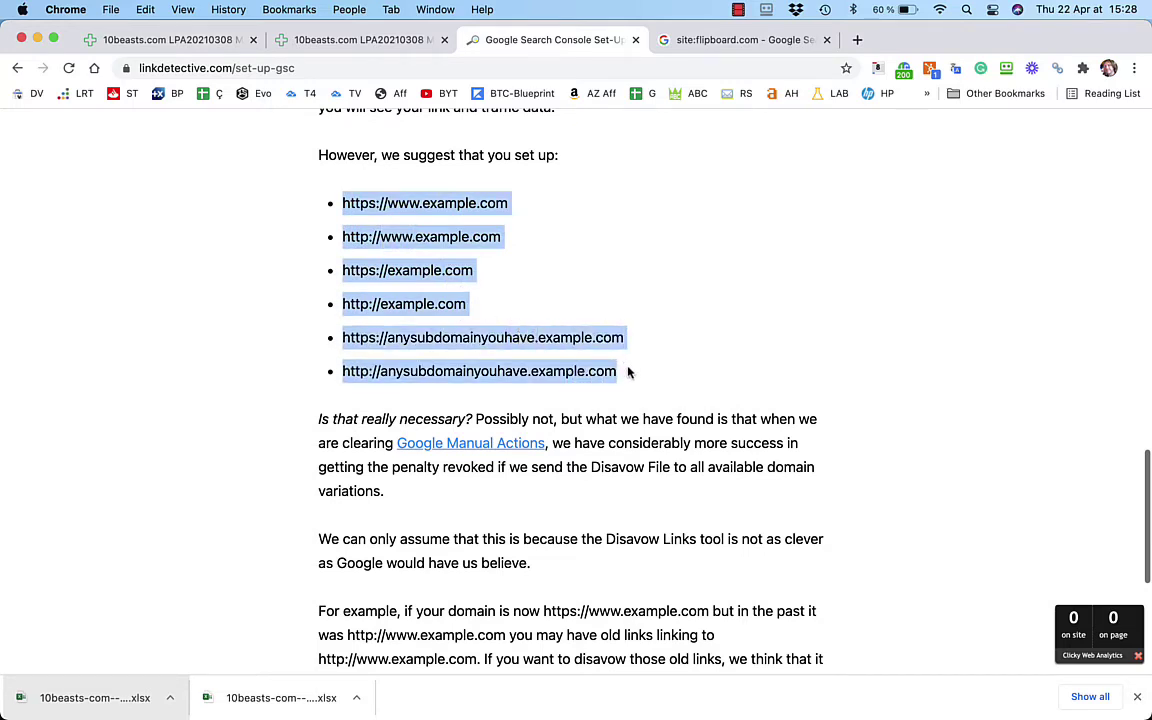